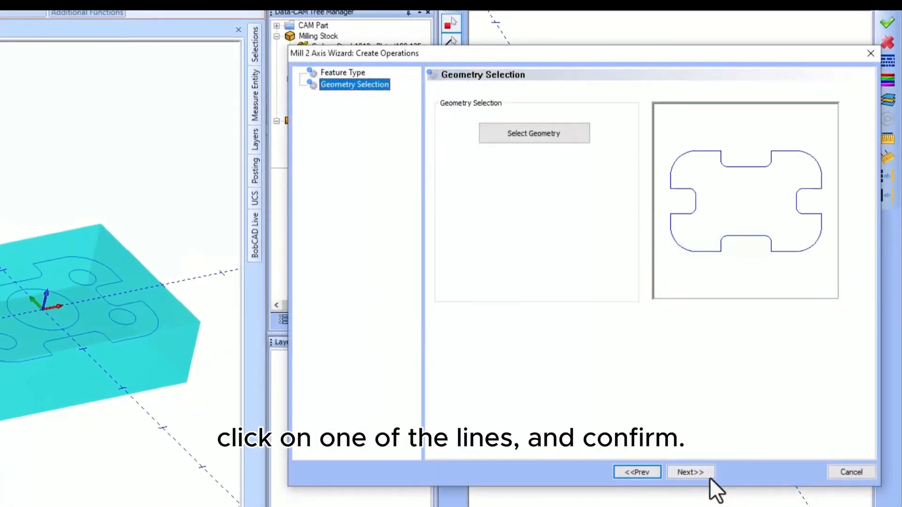
# Step: Set the profile feature's top of part to -.25, keep the total depth at 0.5000 and finish the Mill 2 Axis wizard
pyautogui.click(707, 476)
pyautogui.doubleClick(630, 174)
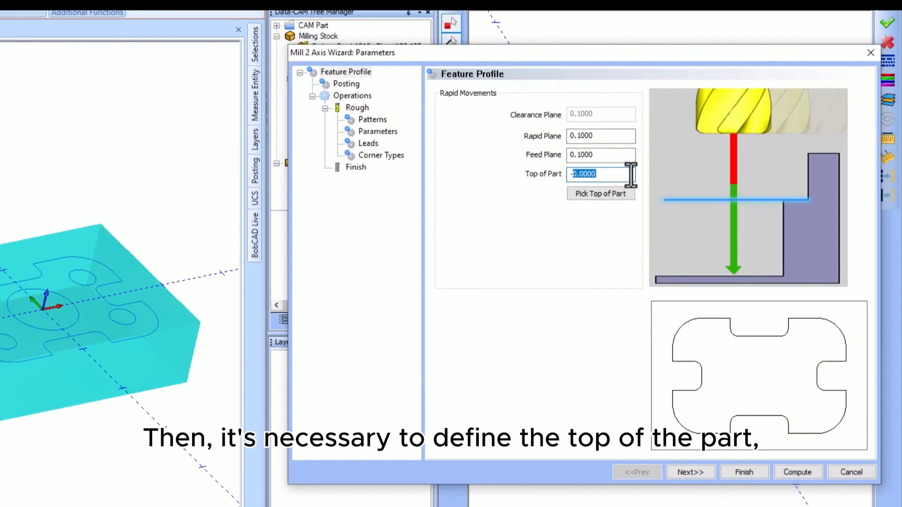
pyautogui.write('.25')
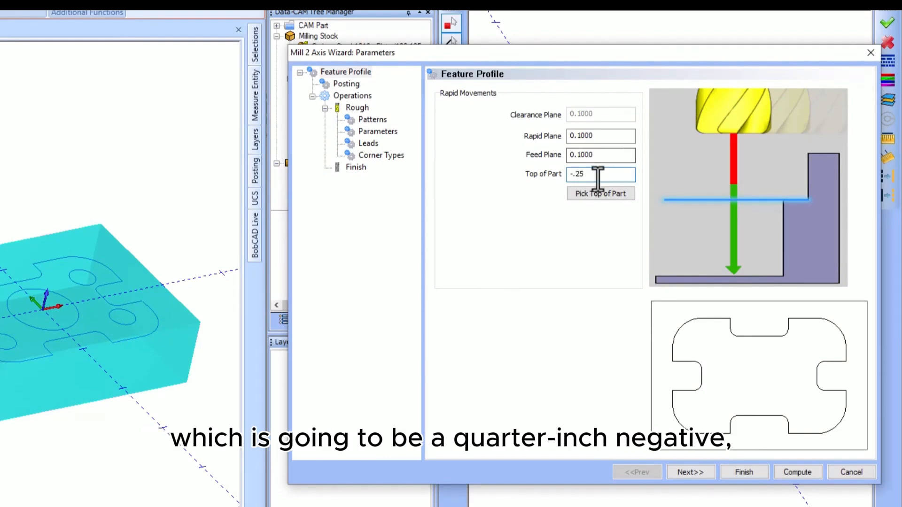
pyautogui.click(376, 131)
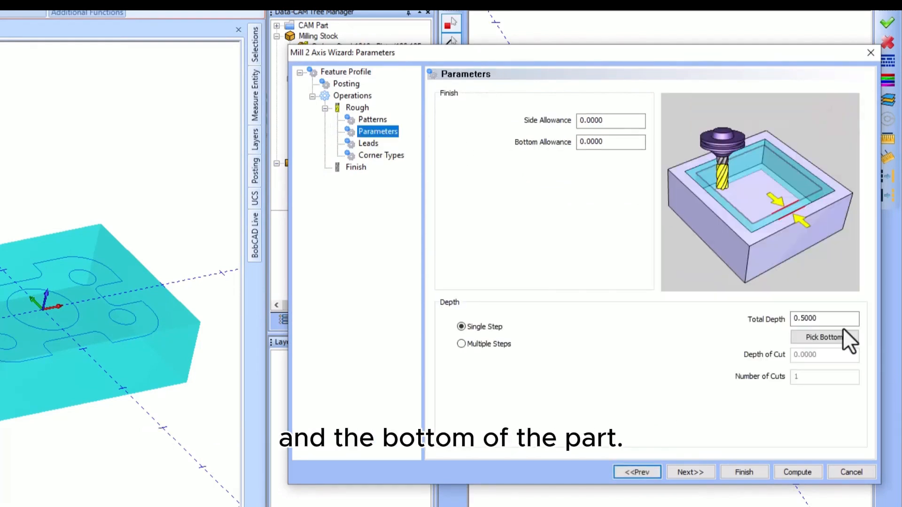
pyautogui.click(841, 324)
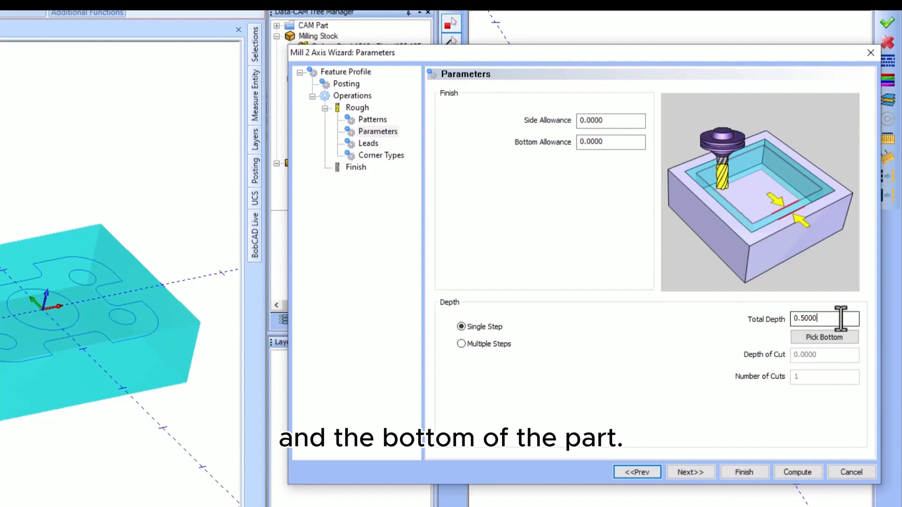
pyautogui.click(743, 471)
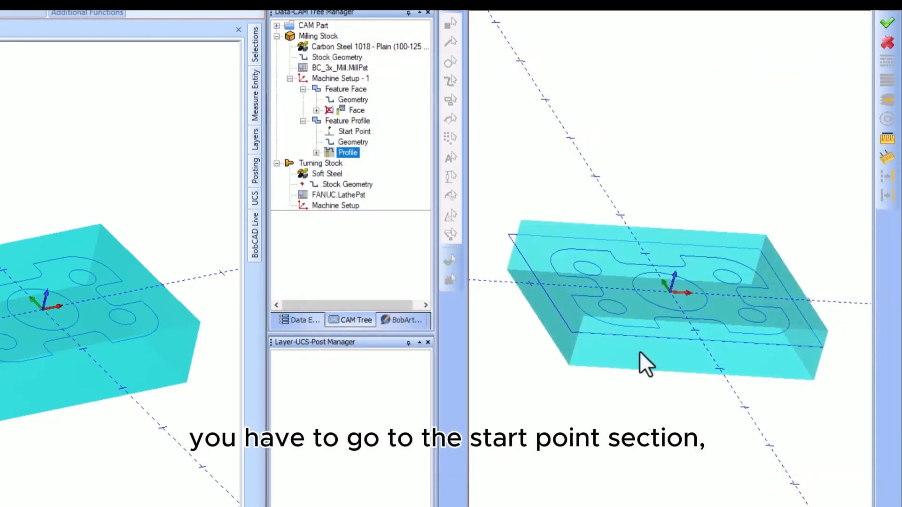
# Step: Modify the profile feature's start point, placing it on the front edge of the flange contour
pyautogui.rightClick(353, 131)
pyautogui.click(396, 138)
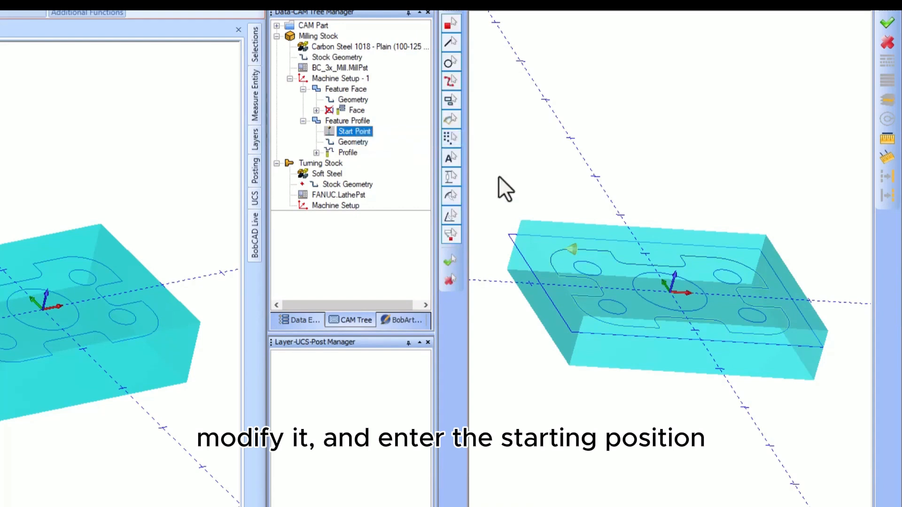
pyautogui.click(631, 328)
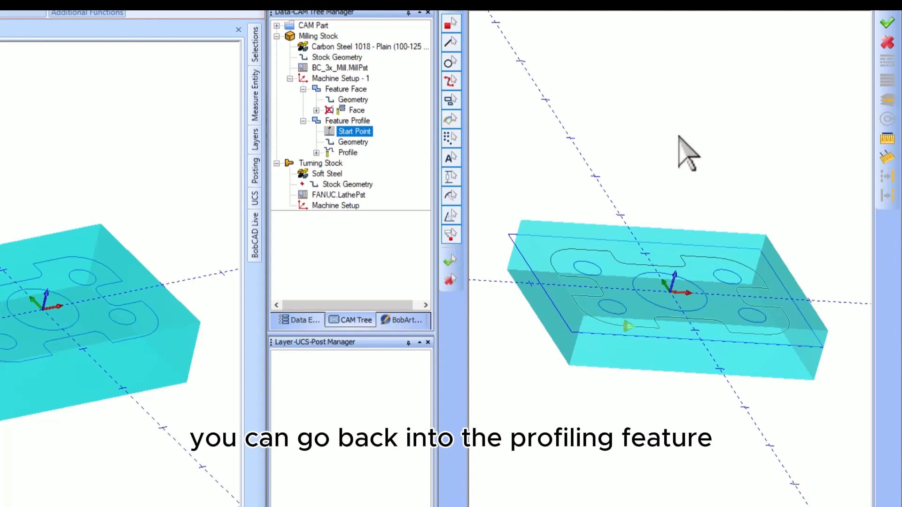
pyautogui.press('space')
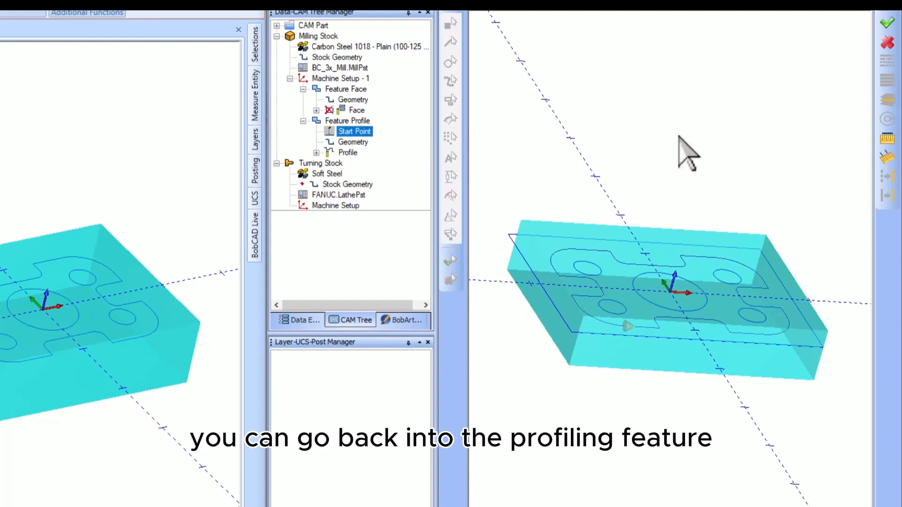
# Step: Edit the Profile operation and display the tool settings of its Rough operation
pyautogui.doubleClick(348, 152)
pyautogui.rightClick(344, 156)
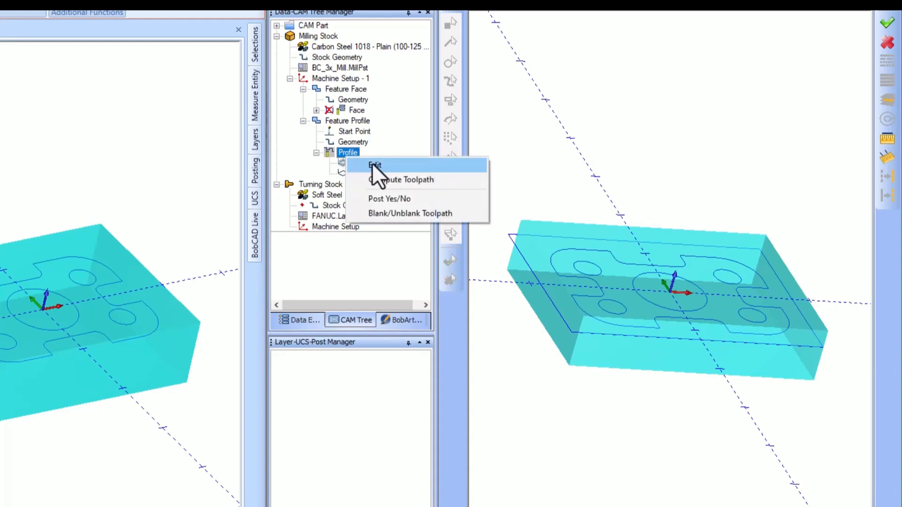
pyautogui.click(376, 173)
pyautogui.click(355, 108)
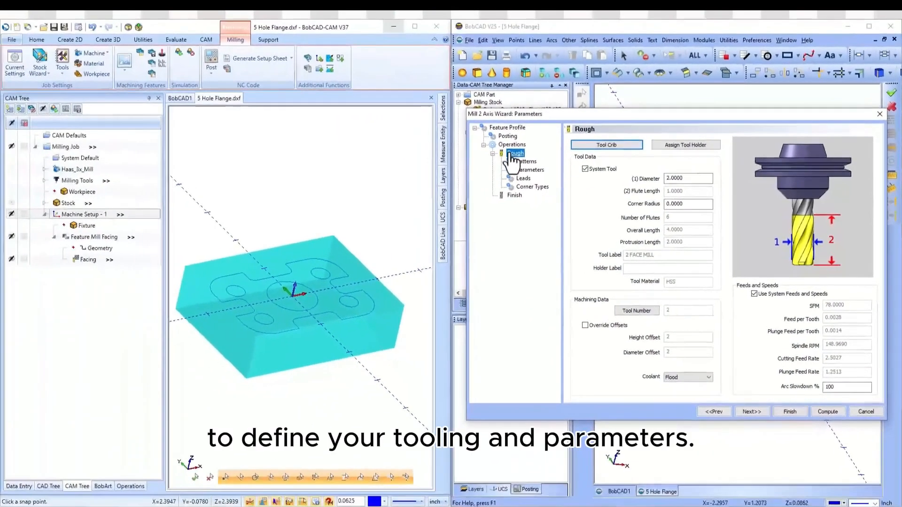
# Step: Switch to BobCAD-CAM V37, start a Mill 2 Axis feature under Machine Setup - 1 and select the outer flange contour as geometry
pyautogui.click(351, 187)
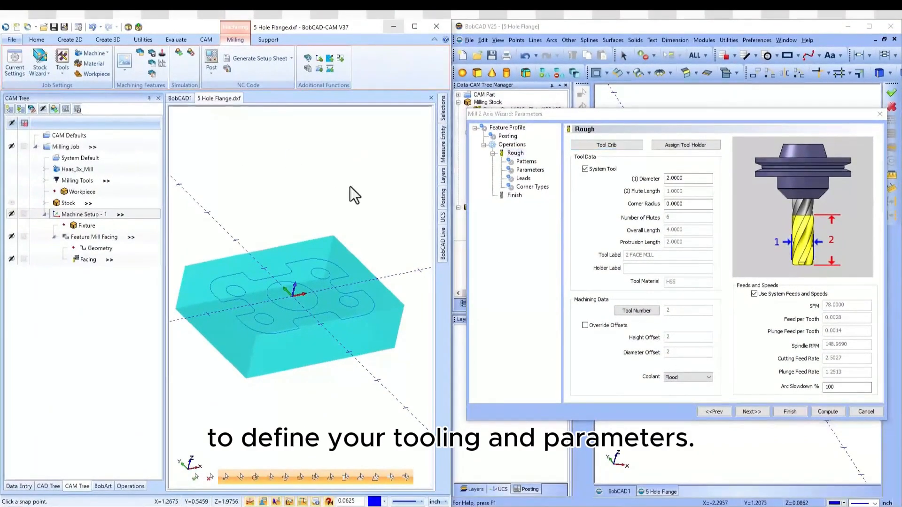
pyautogui.rightClick(90, 212)
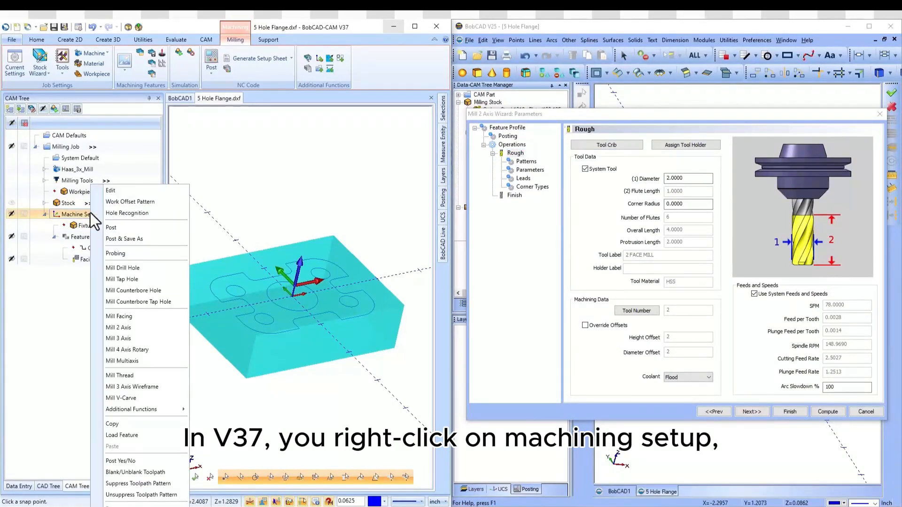
pyautogui.click(147, 330)
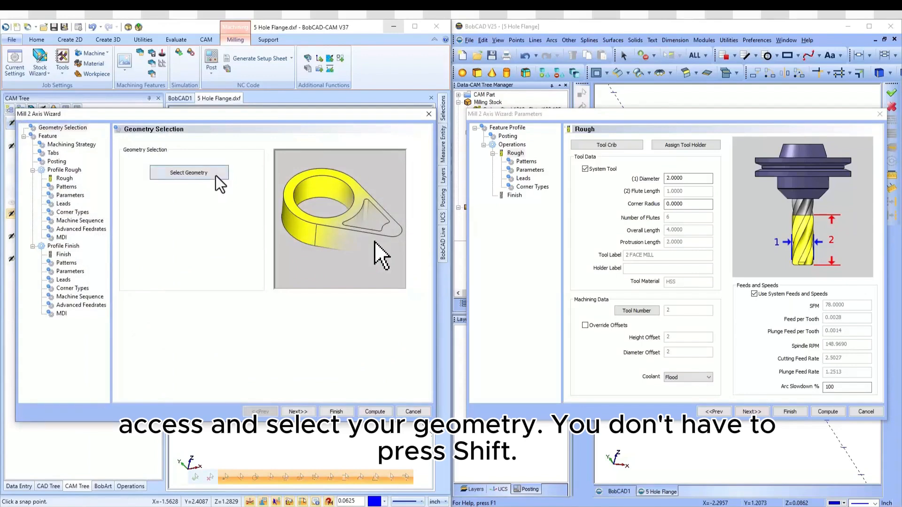
pyautogui.click(215, 176)
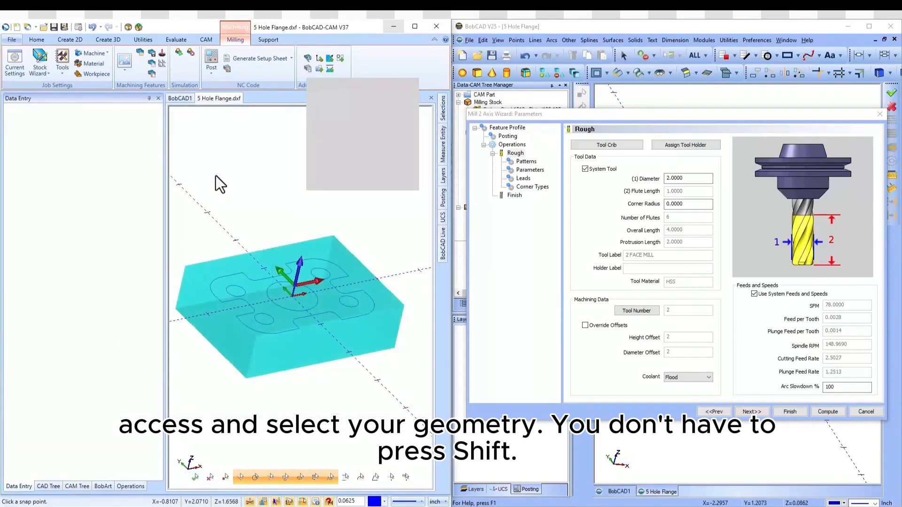
pyautogui.click(236, 277)
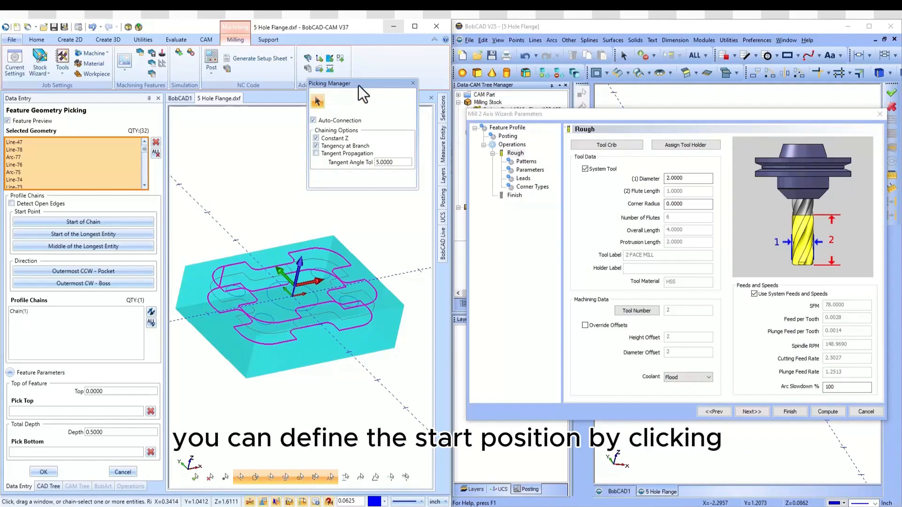
# Step: Move the profile chain's start point to the front of the flange contour and pick the feature's top there
pyautogui.click(22, 311)
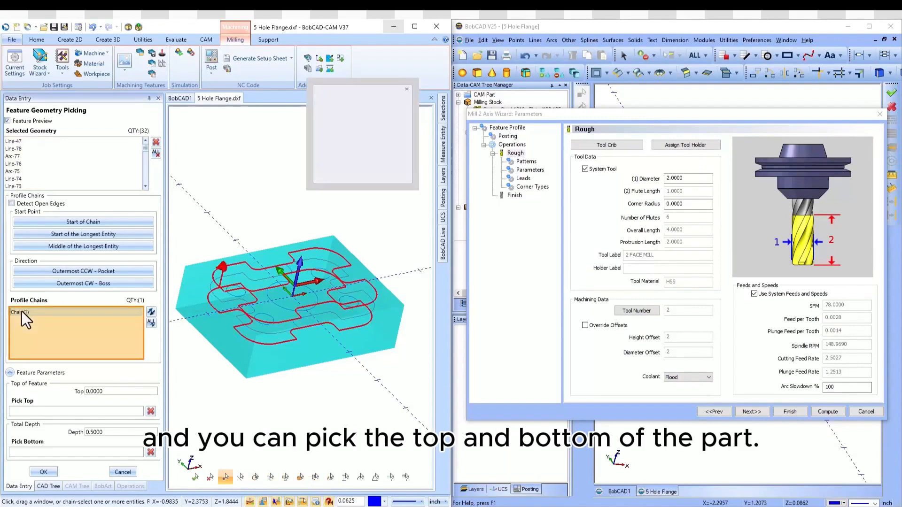
pyautogui.click(284, 332)
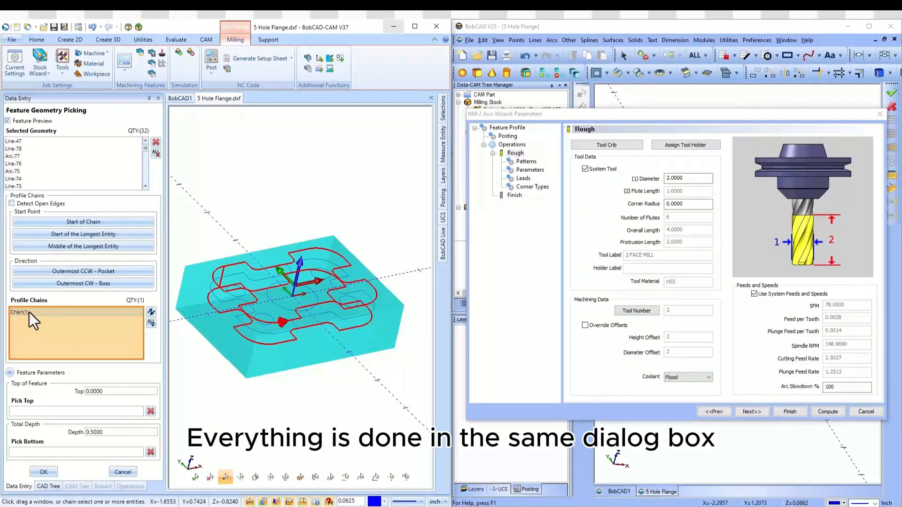
pyautogui.click(60, 411)
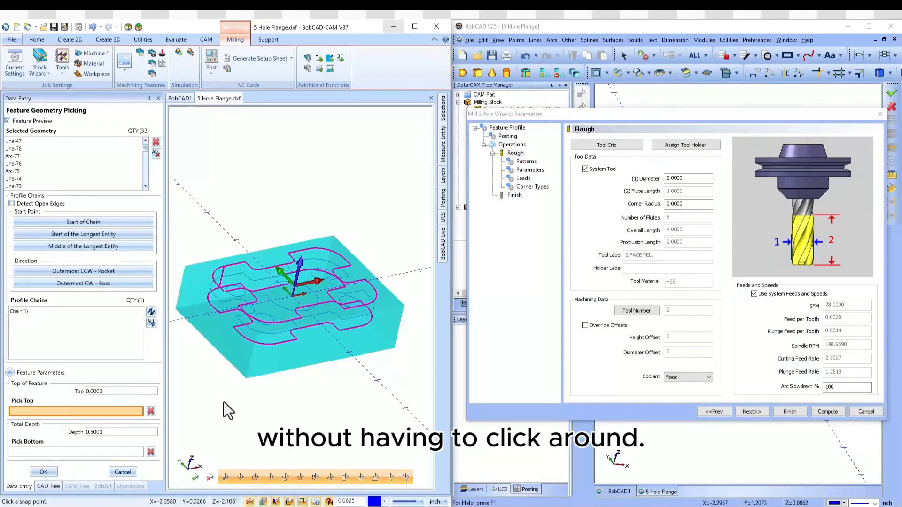
pyautogui.click(278, 334)
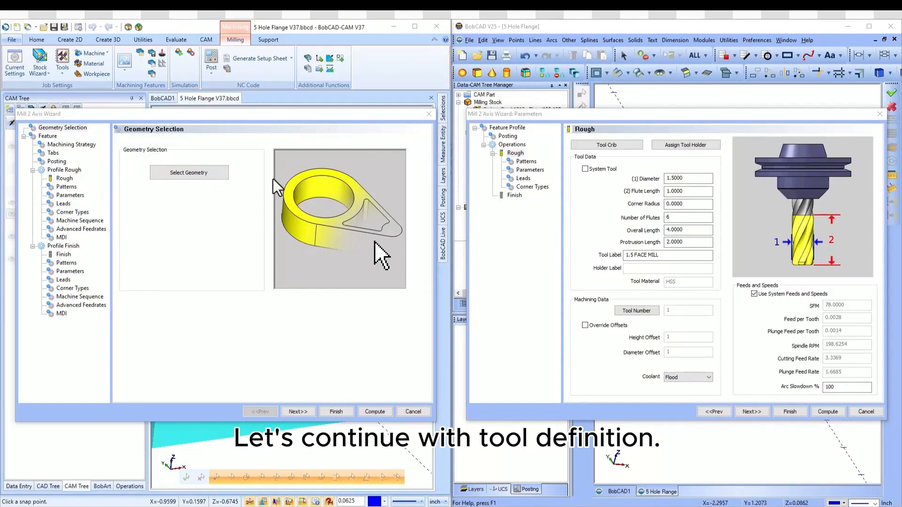
# Step: Filter the Profile Rough tool library by 0.2500 diameter and add the 1/4 FLAT ENDMILL - STANDARD to the tool crib
pyautogui.click(64, 178)
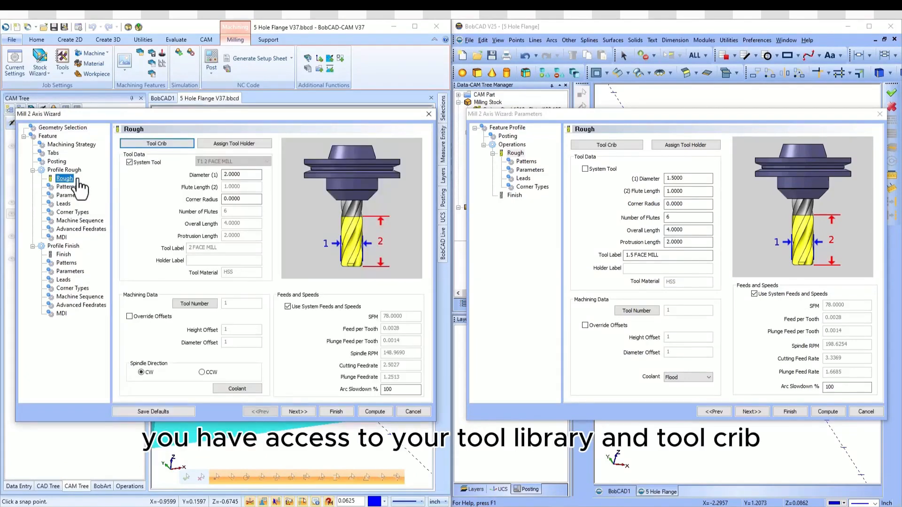
pyautogui.click(167, 144)
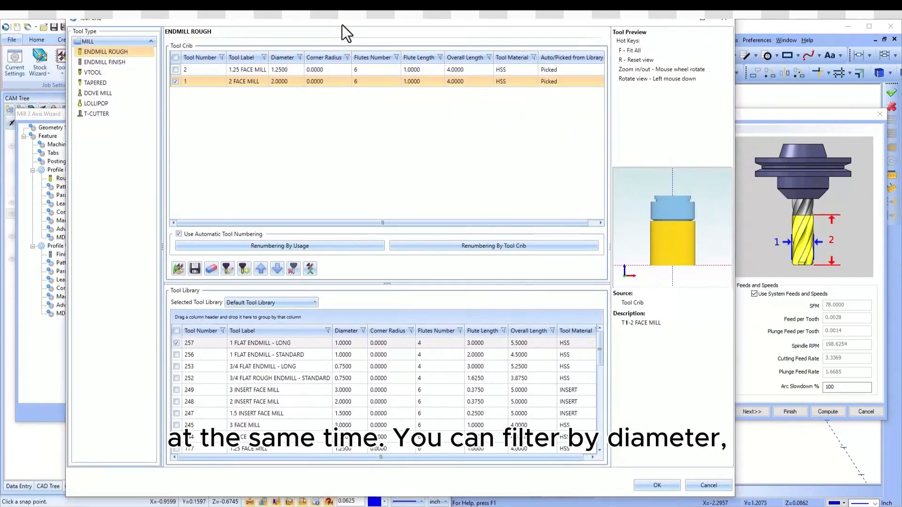
pyautogui.moveTo(342, 25); pyautogui.dragTo(314, 31)
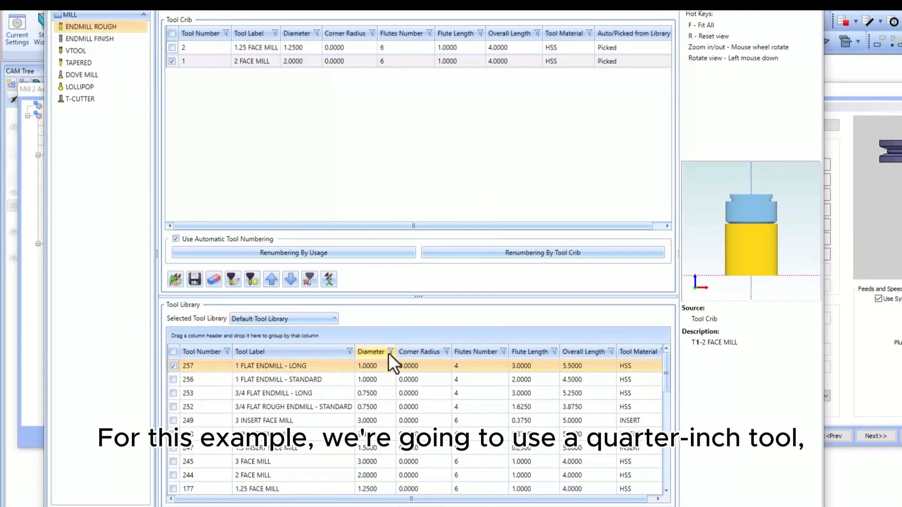
pyautogui.click(390, 353)
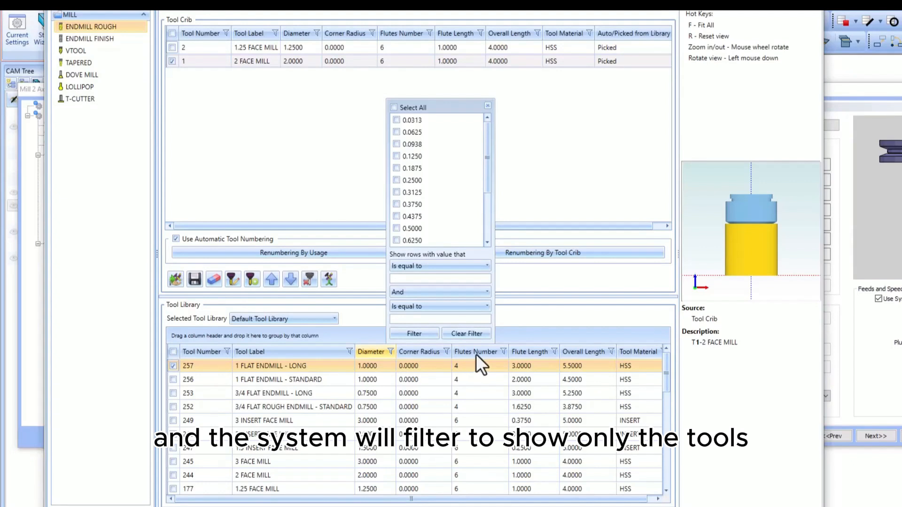
pyautogui.click(416, 180)
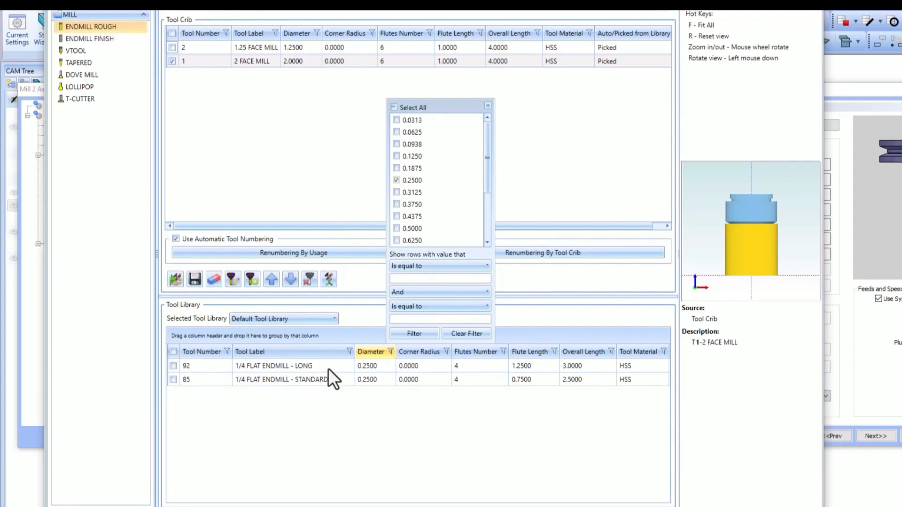
pyautogui.click(311, 379)
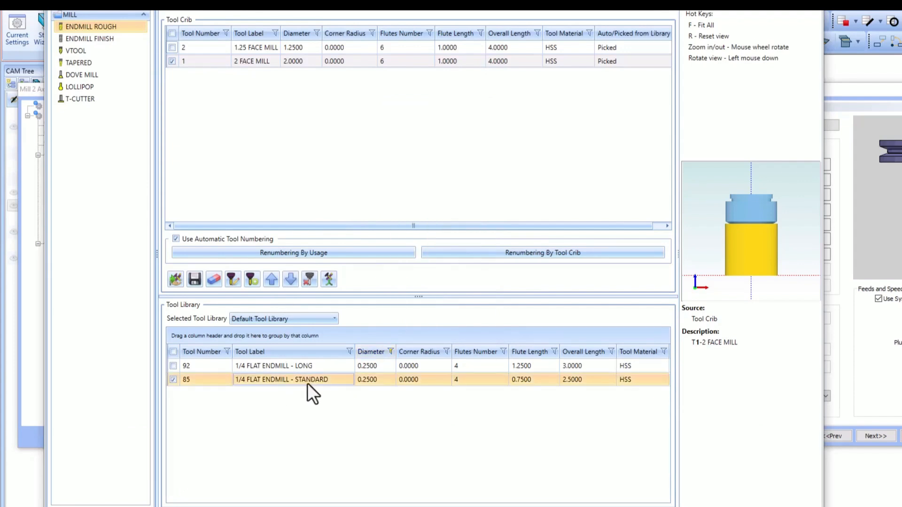
pyautogui.moveTo(307, 382); pyautogui.dragTo(314, 131)
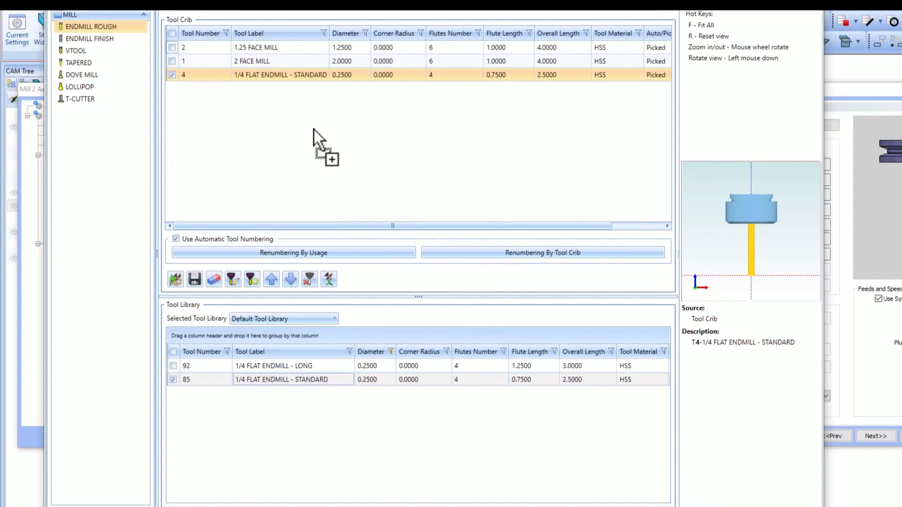
# Step: Clear the diameter filter and add the library tools from 3/4 FLAT ROUGH ENDMILL - STANDARD through 1.25 FACE MILL to the crib
pyautogui.click(391, 352)
pyautogui.click(394, 108)
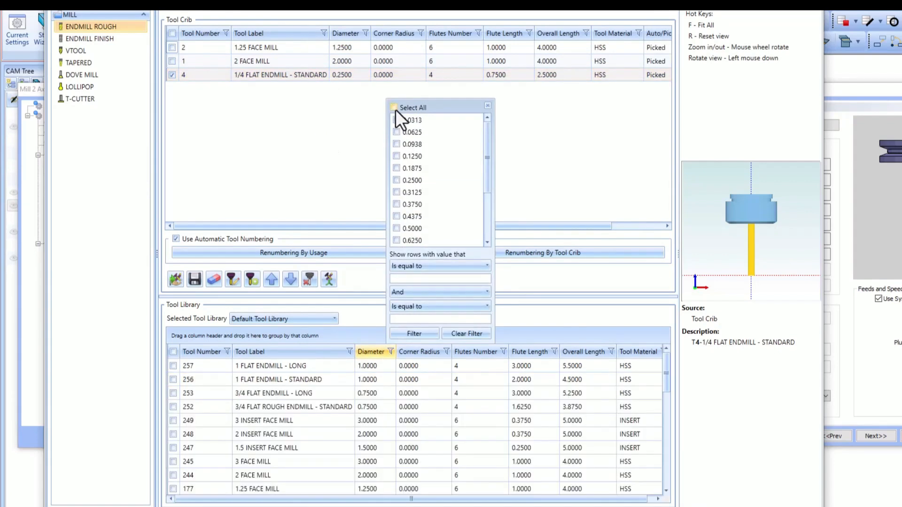
pyautogui.click(312, 413)
pyautogui.keyDown('shift'); pyautogui.click(295, 488); pyautogui.keyUp('shift')
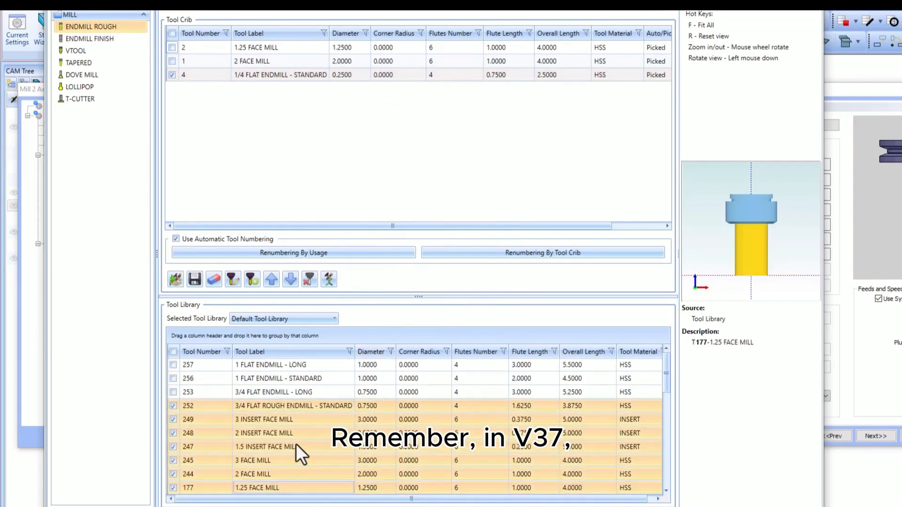
pyautogui.moveTo(296, 443); pyautogui.dragTo(296, 139)
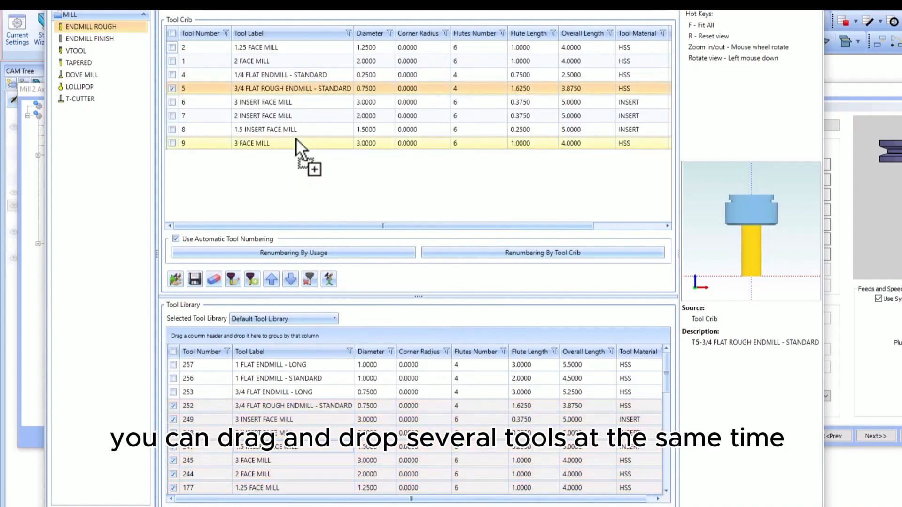
# Step: Review the parameters of the crib's 1/4 FLAT ENDMILL - STANDARD and assign that tool to the rough operation
pyautogui.click(309, 74)
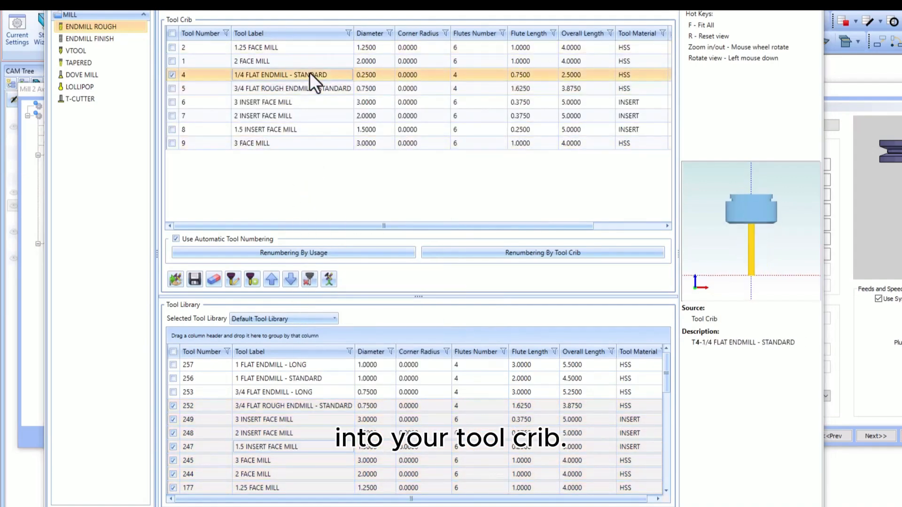
pyautogui.doubleClick(309, 74)
pyautogui.moveTo(345, 258); pyautogui.dragTo(343, 296)
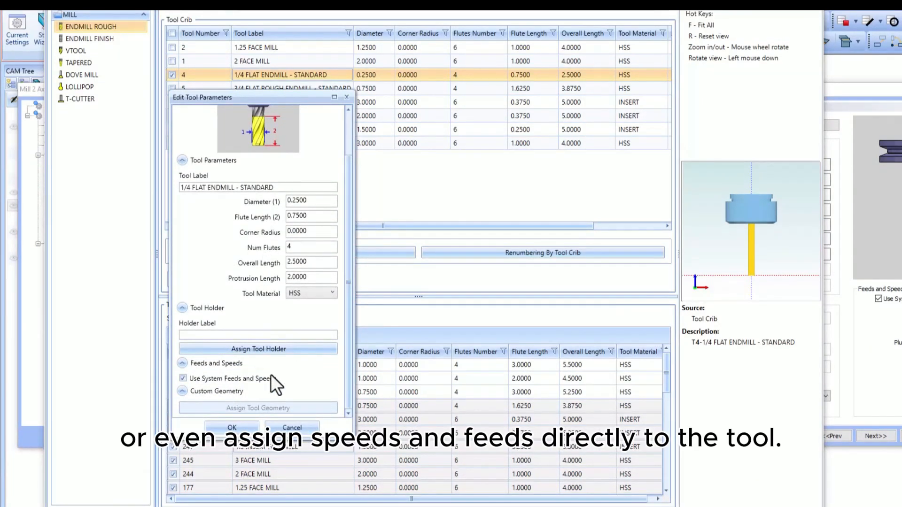
pyautogui.click(292, 427)
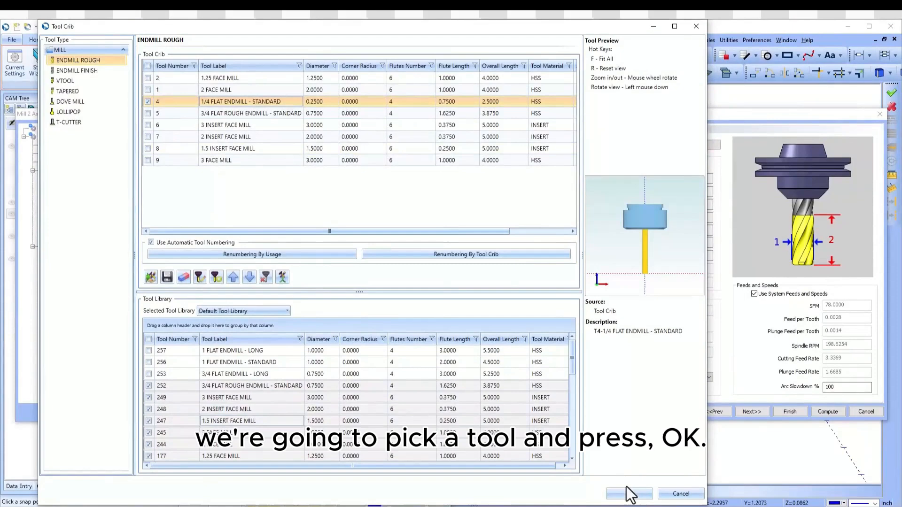
pyautogui.click(630, 494)
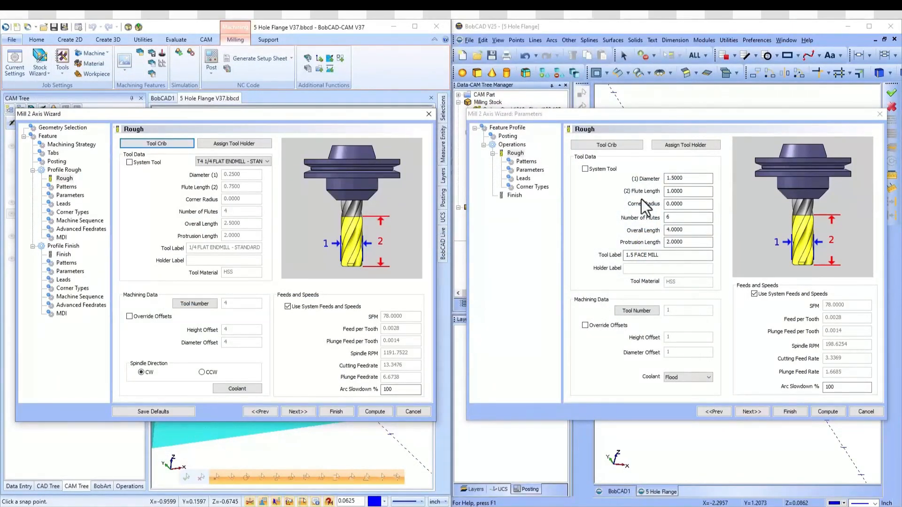
# Step: In BobCAD V25, open the rough operation's tool crib and try to add the library's 1/4 FLAT ENDMILL with 0.7500 flute length, sorting by diameter
pyautogui.click(611, 140)
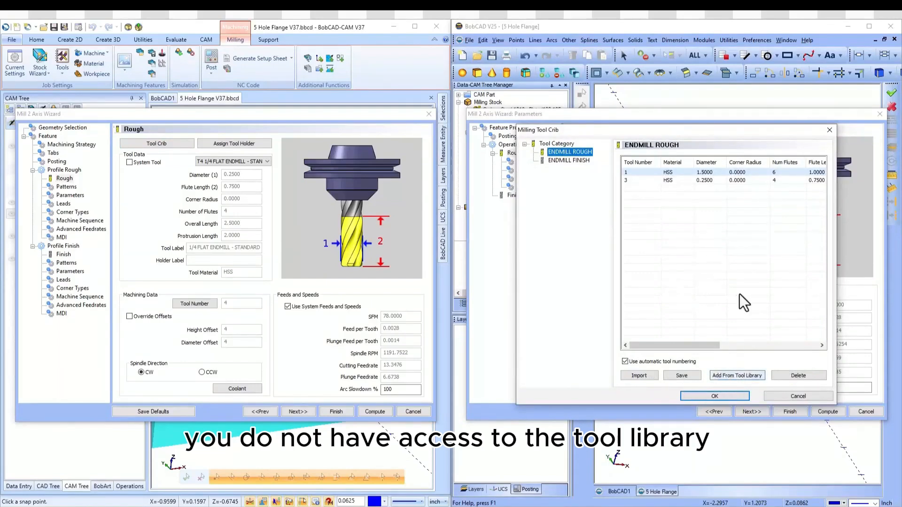
pyautogui.click(742, 374)
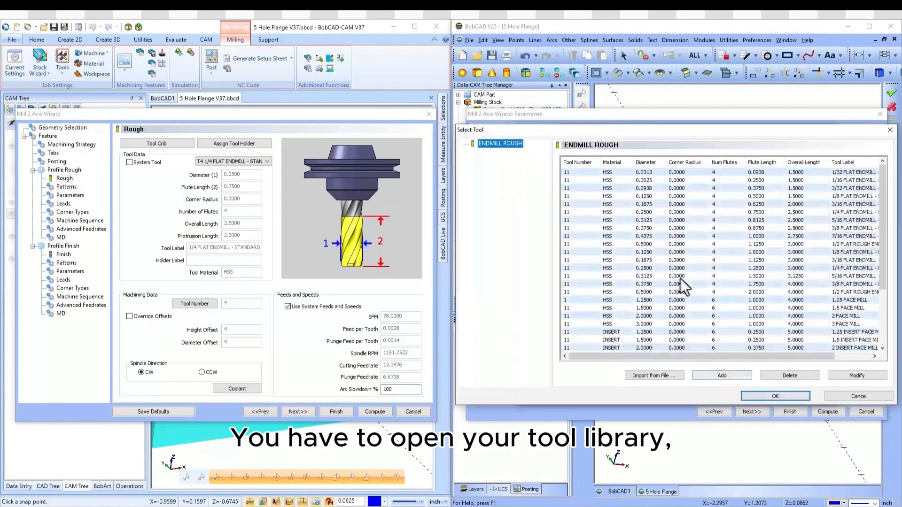
pyautogui.moveTo(662, 134); pyautogui.dragTo(276, 99)
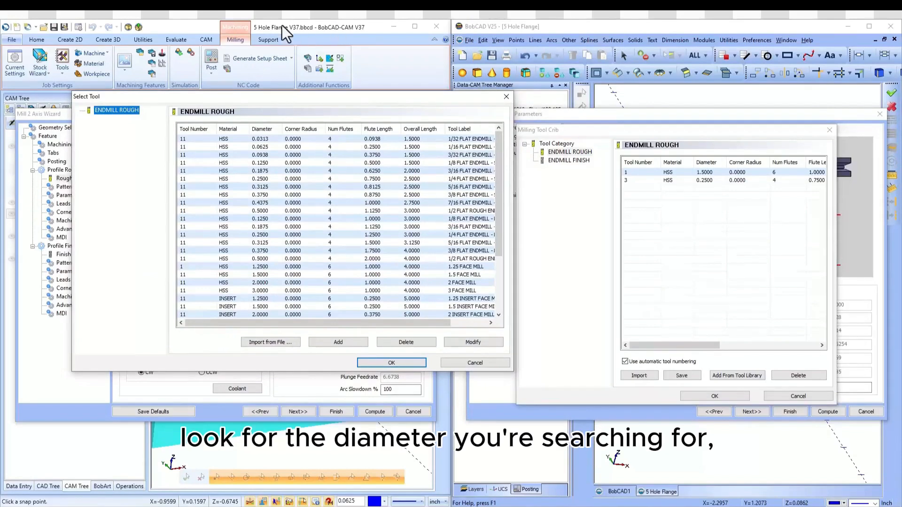
pyautogui.click(273, 129)
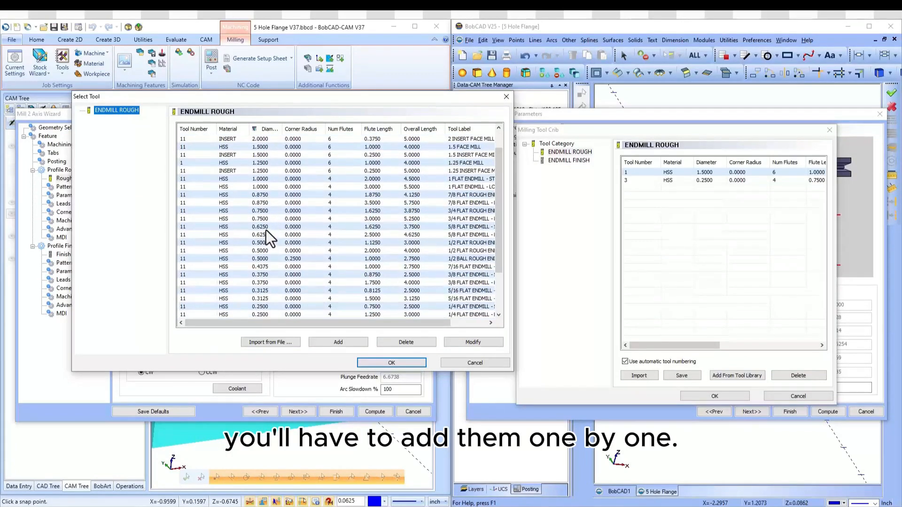
pyautogui.scroll(-3, 265, 230)
pyautogui.click(259, 259)
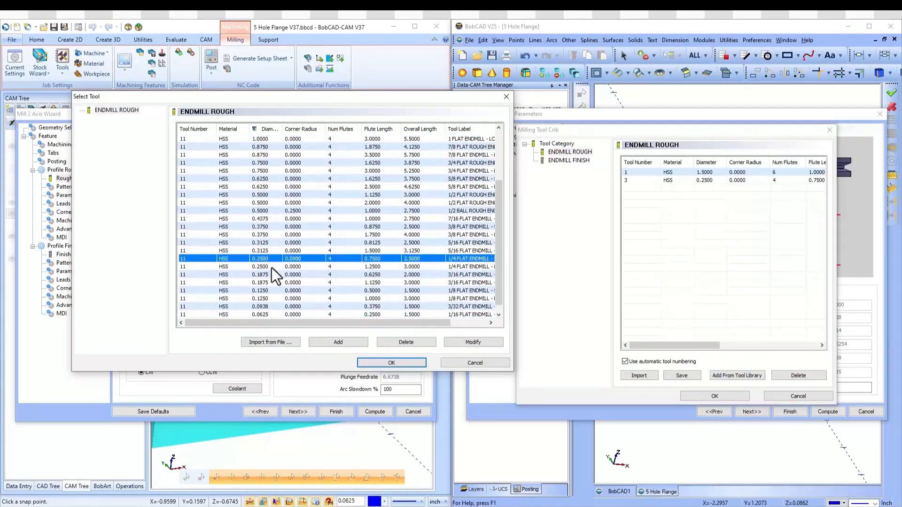
pyautogui.click(383, 362)
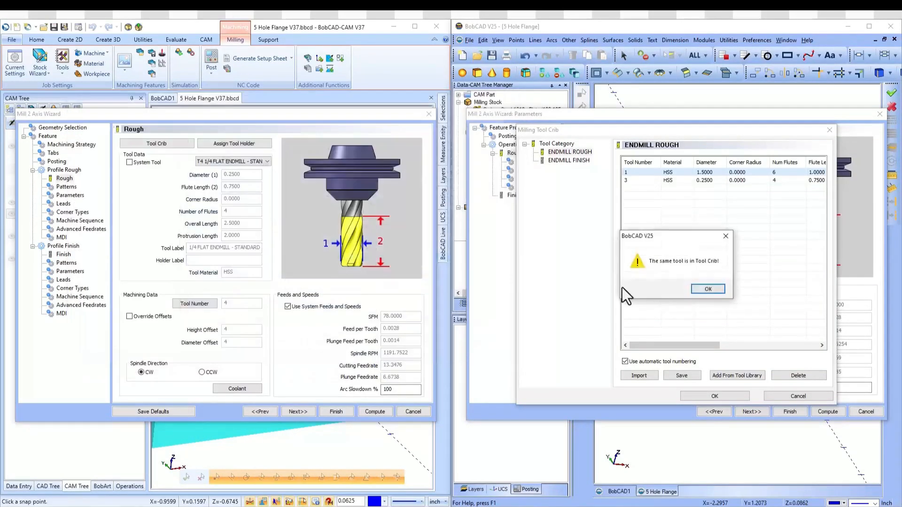
pyautogui.click(710, 291)
# Step: Add the 5/16 FLAT ENDMILL with 0.8125 flute length from the tool library to the V25 crib
pyautogui.click(733, 375)
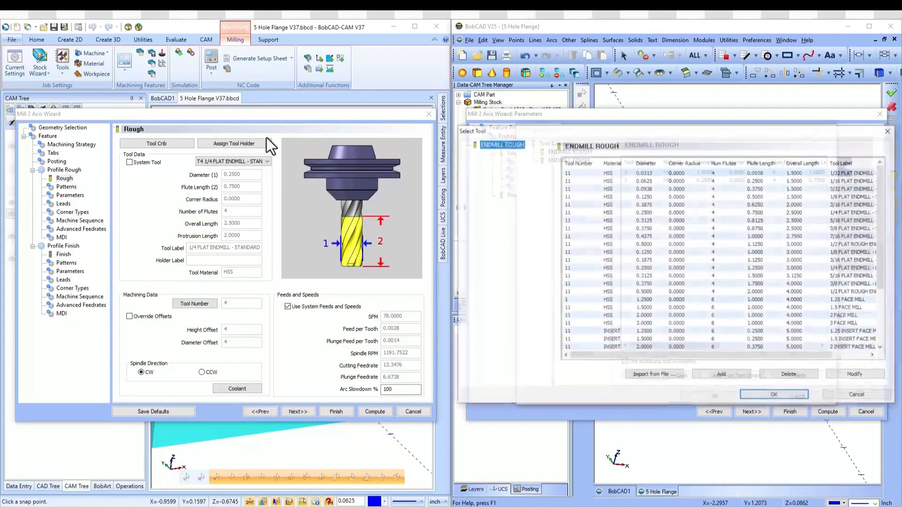
pyautogui.click(666, 221)
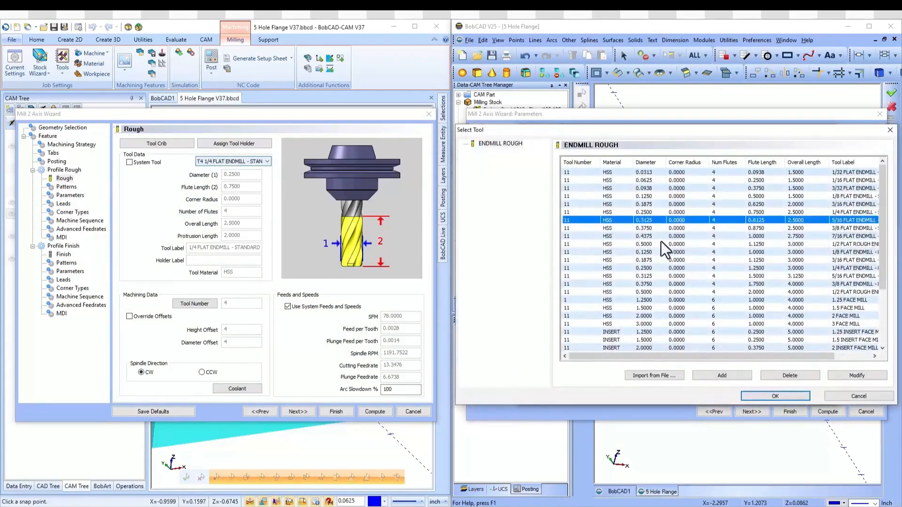
pyautogui.click(787, 397)
# Step: Try to add the 1.5 FACE MILL from the tool library to the V25 crib
pyautogui.click(745, 379)
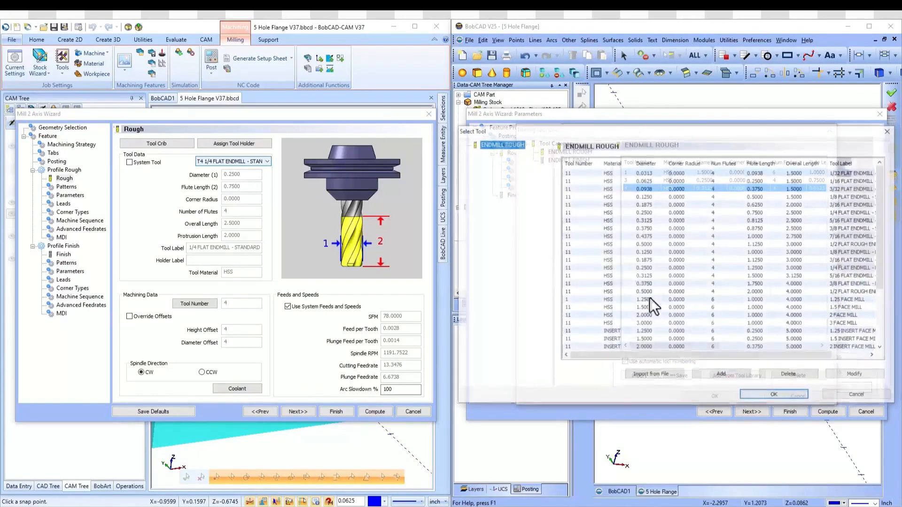
pyautogui.click(638, 309)
pyautogui.click(768, 398)
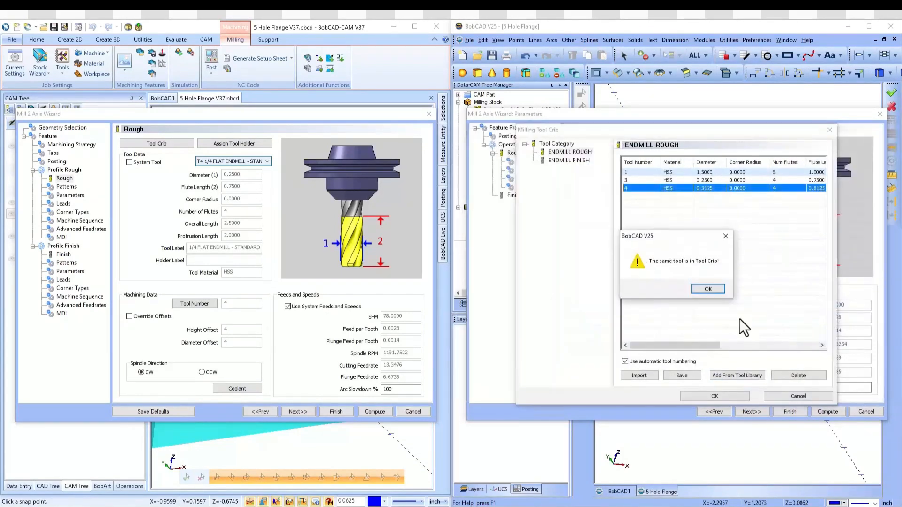
pyautogui.click(710, 287)
# Step: Add the library's 7/16 FLAT ENDMILL to the V25 crib and assign the crib's 0.2500 diameter tool to the rough operation
pyautogui.click(728, 373)
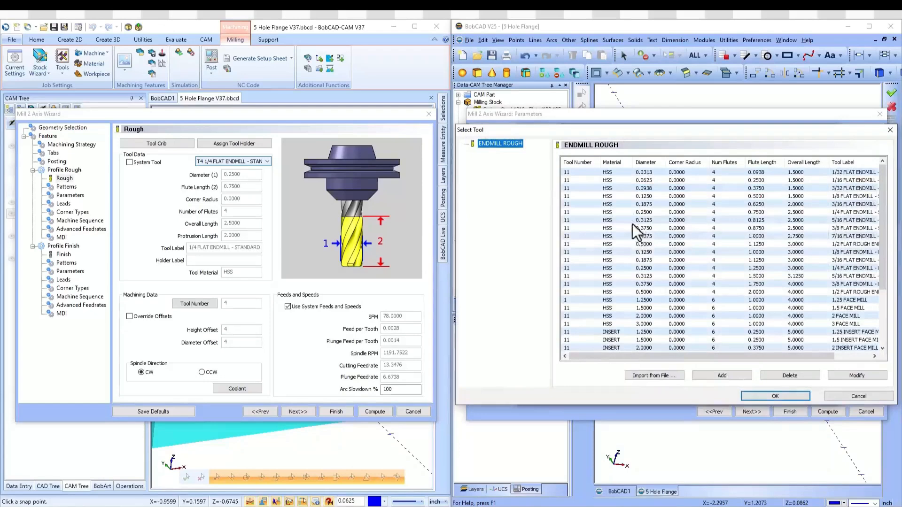
pyautogui.click(655, 236)
pyautogui.click(776, 396)
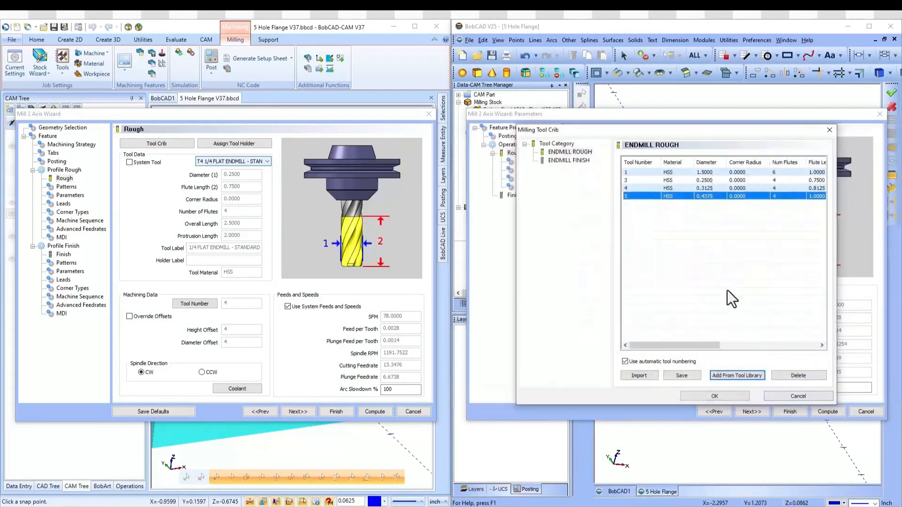
pyautogui.click(708, 181)
pyautogui.click(734, 396)
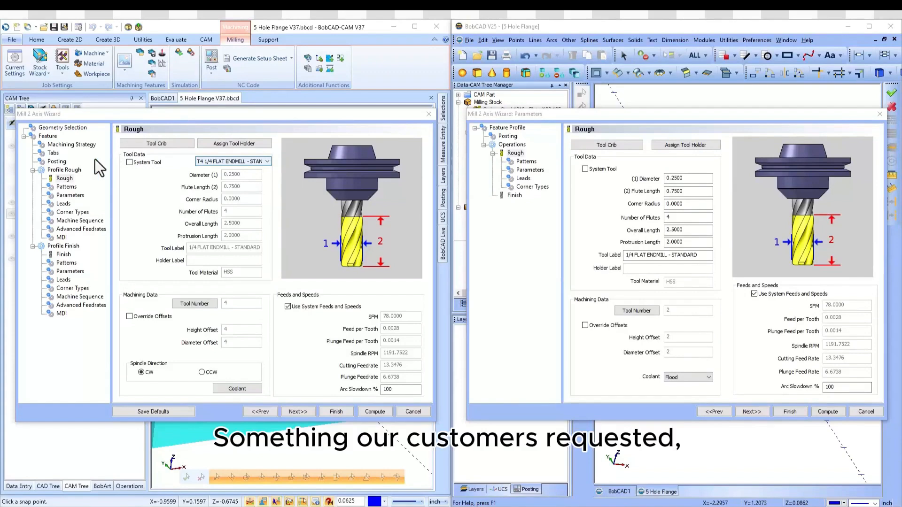
# Step: In BobCAD-CAM V37, apply manual tabs to Chain 1 and pick an additional tab point on the flange contour's lower left straight edge
pyautogui.click(53, 153)
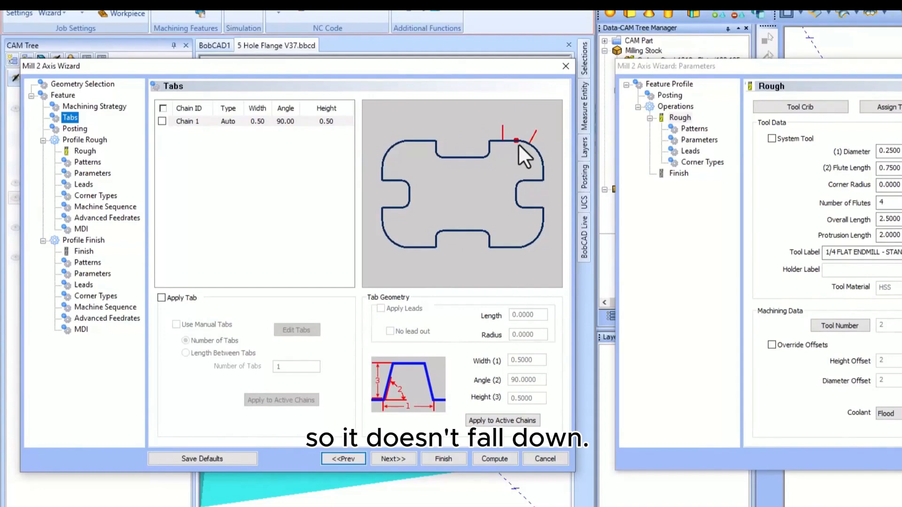
pyautogui.click(161, 298)
pyautogui.click(214, 324)
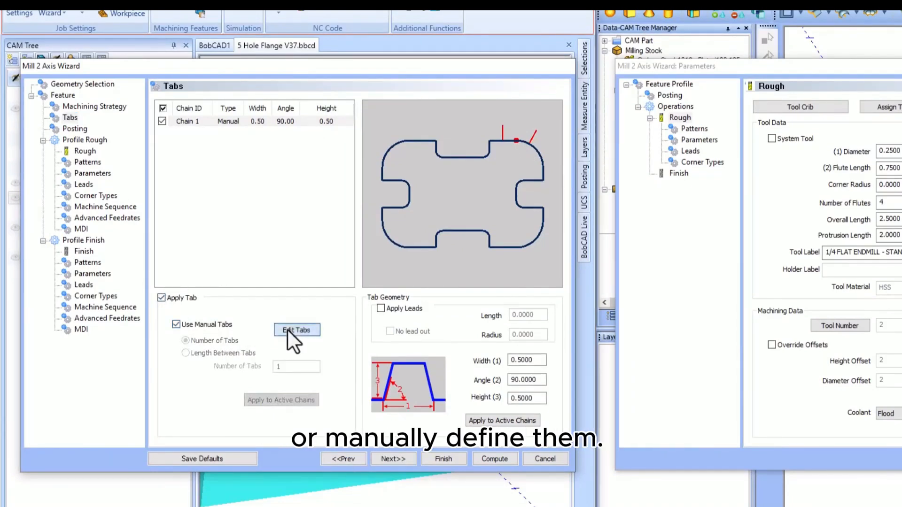
pyautogui.click(296, 330)
pyautogui.click(399, 73)
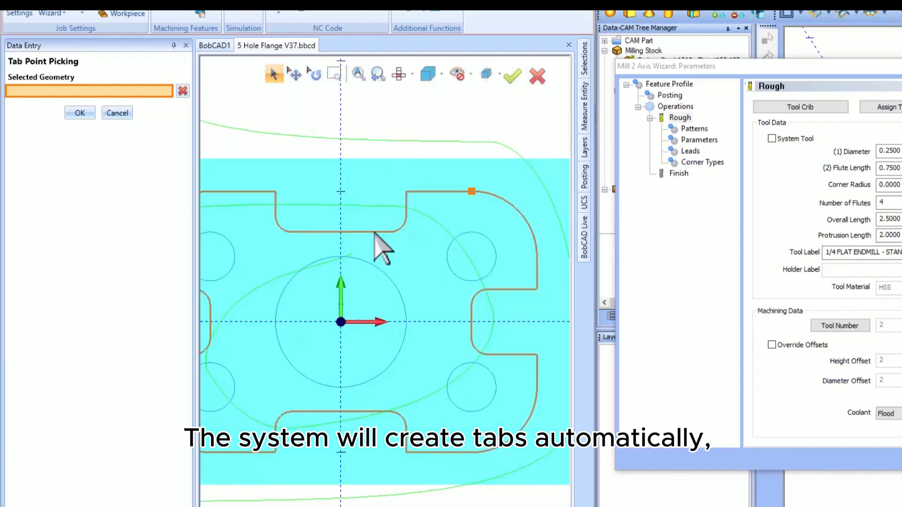
pyautogui.click(277, 403)
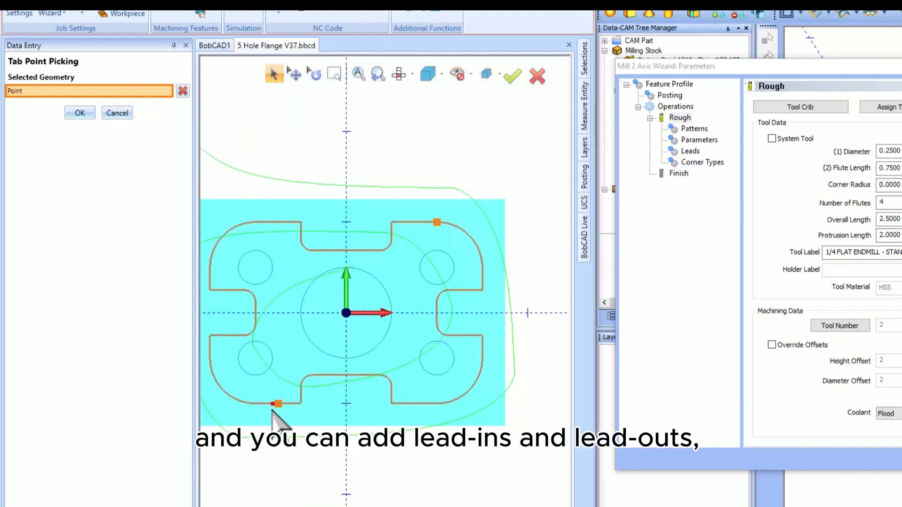
pyautogui.click(88, 112)
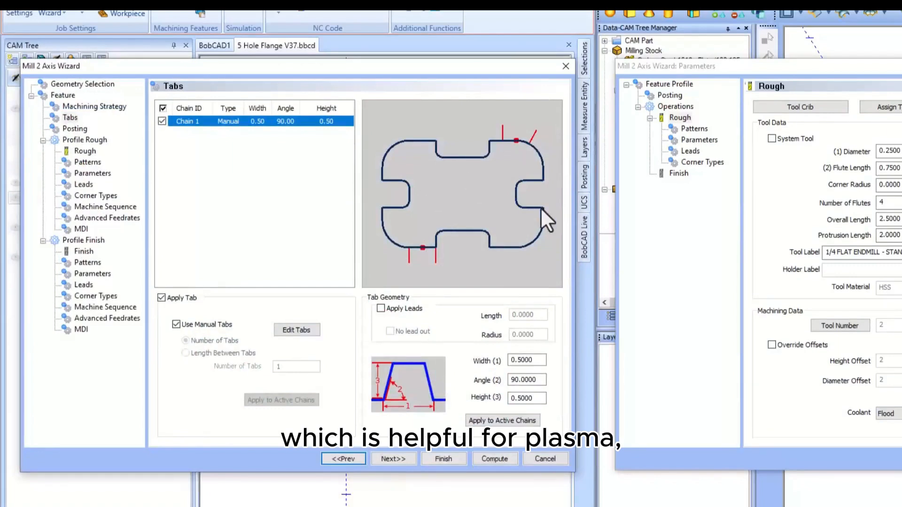
# Step: Apply leads with 0.25 length and 0.25 radius to the tabs, and turn tabs off for Chain 1
pyautogui.click(404, 312)
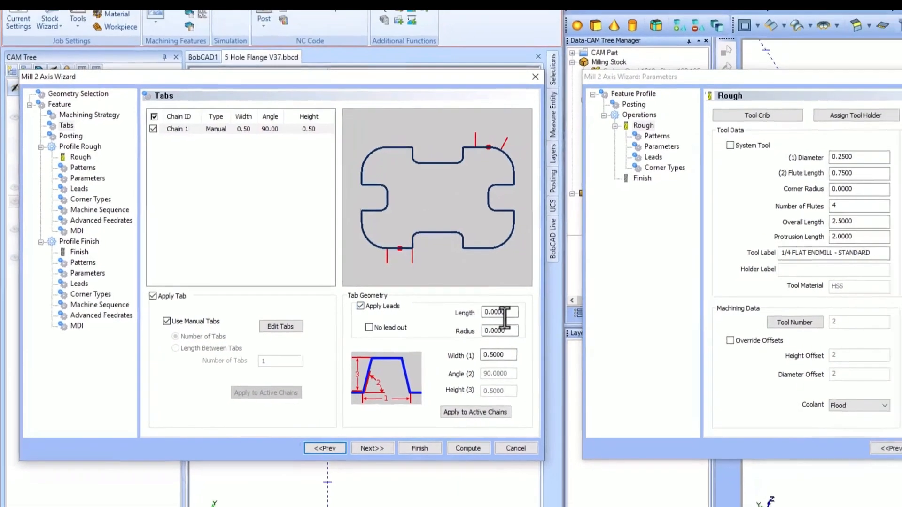
pyautogui.doubleClick(508, 312)
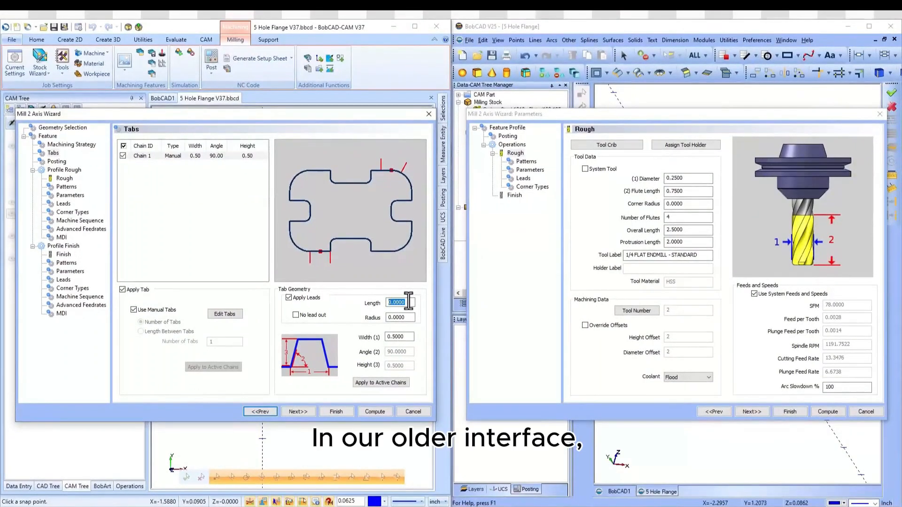
pyautogui.write('.')
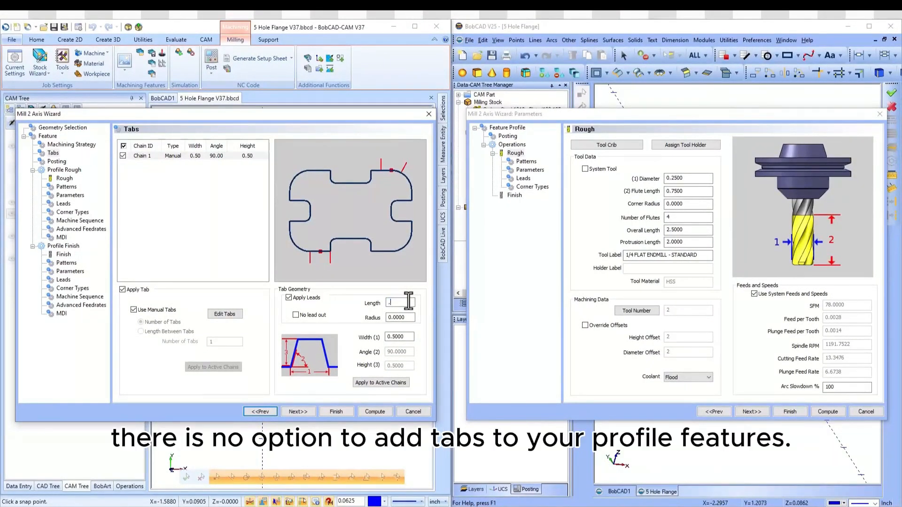
pyautogui.write('25')
pyautogui.press('Tab')
pyautogui.write('.25')
pyautogui.press('Tab')
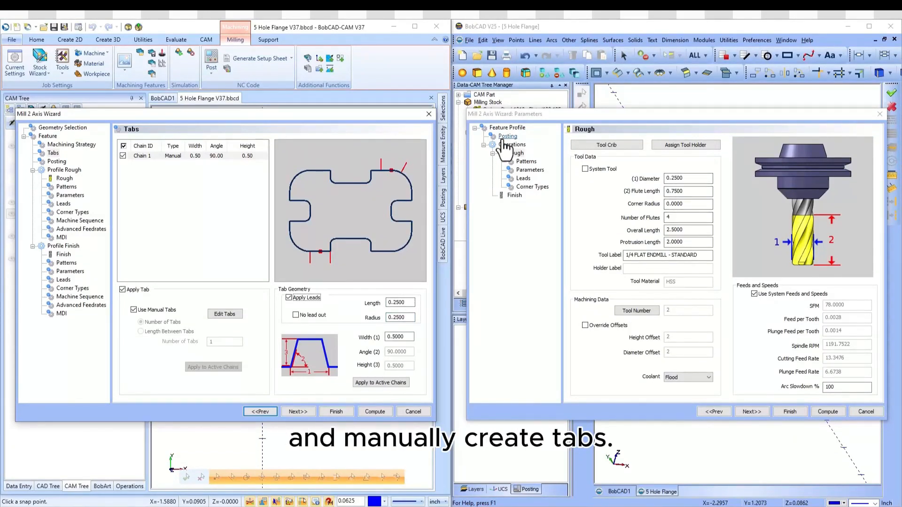
pyautogui.click(121, 156)
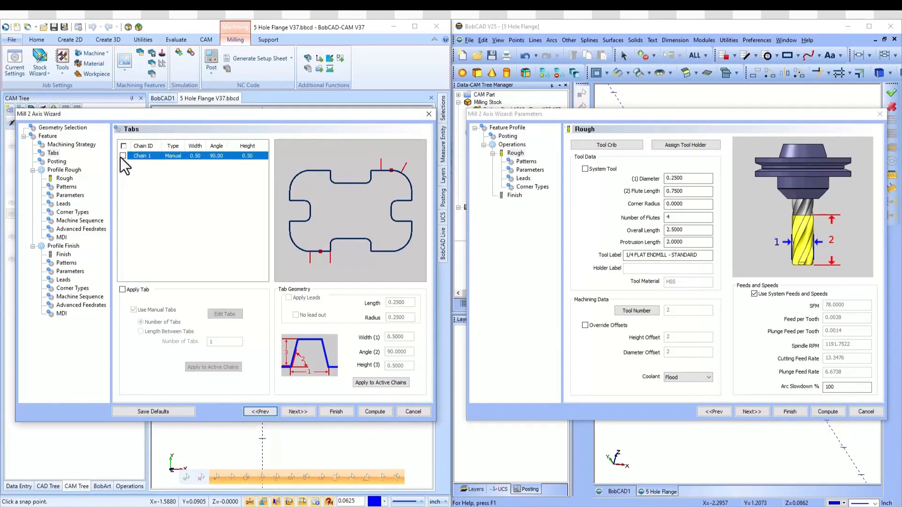
# Step: Set the Profile Rough pattern to Side Roughing by Stock Remaining, with 3 passes and the Zig Zag method
pyautogui.click(63, 188)
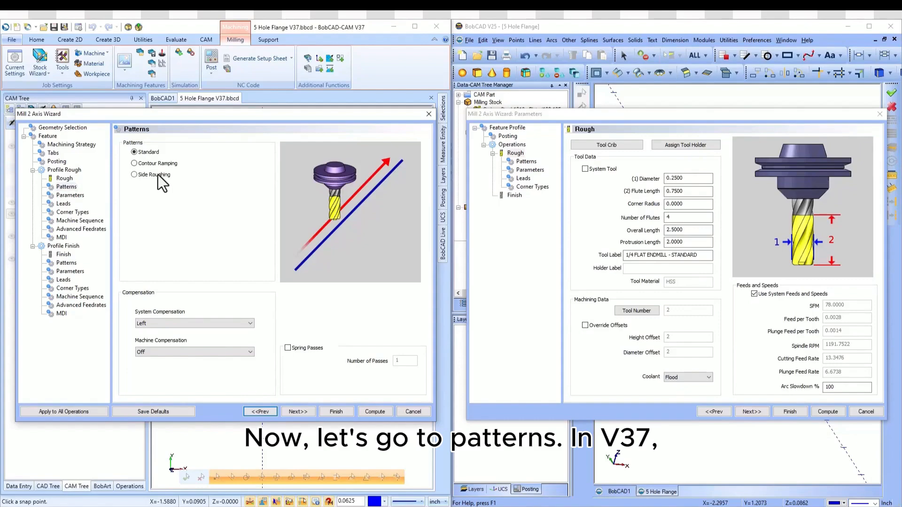
pyautogui.click(157, 174)
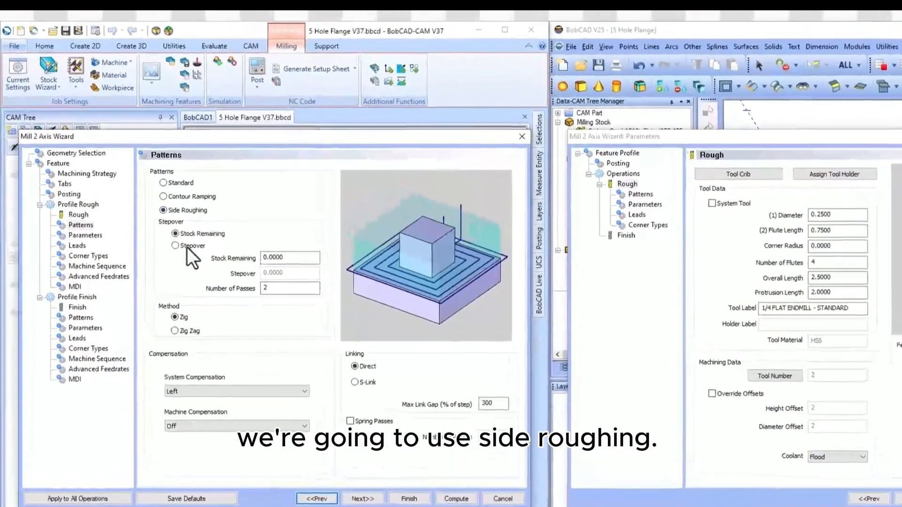
pyautogui.click(168, 223)
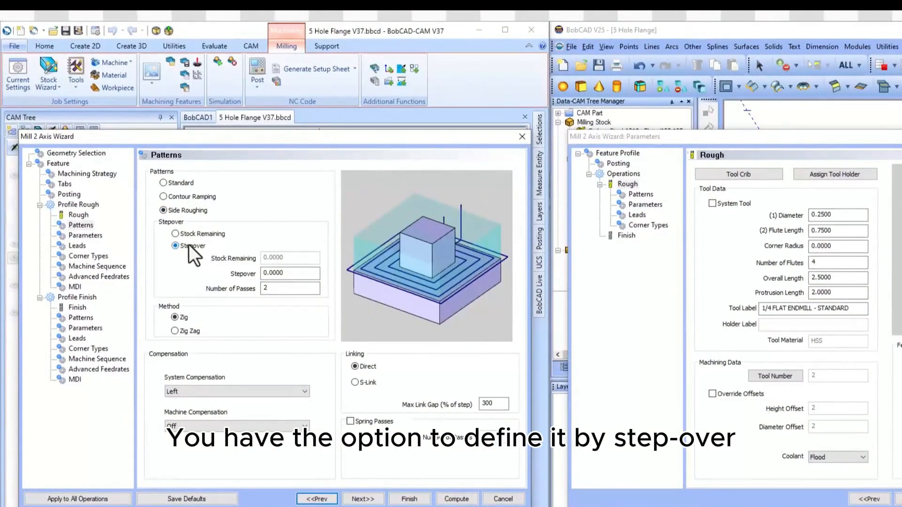
pyautogui.click(199, 235)
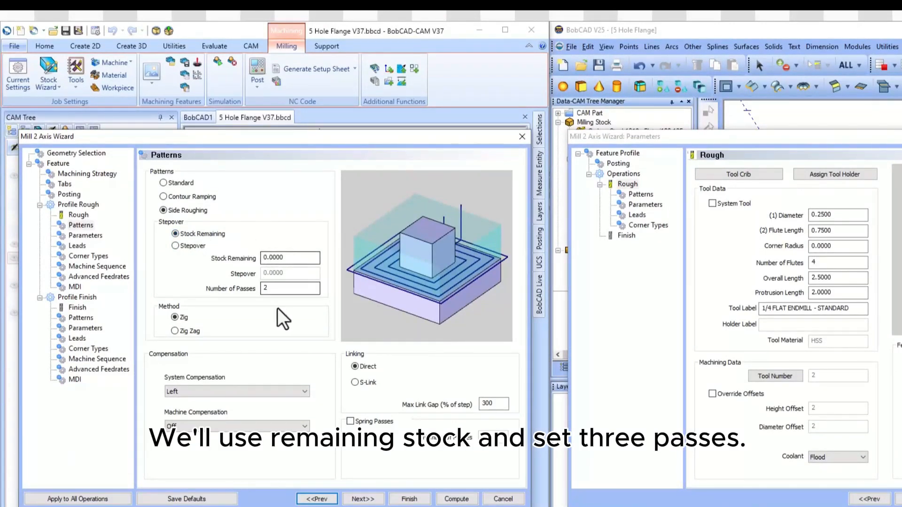
pyautogui.doubleClick(295, 288)
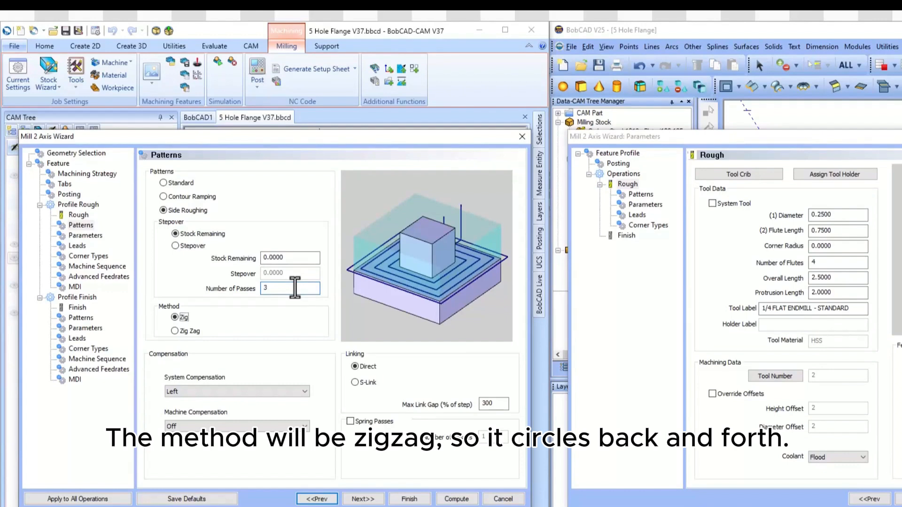
pyautogui.click(193, 331)
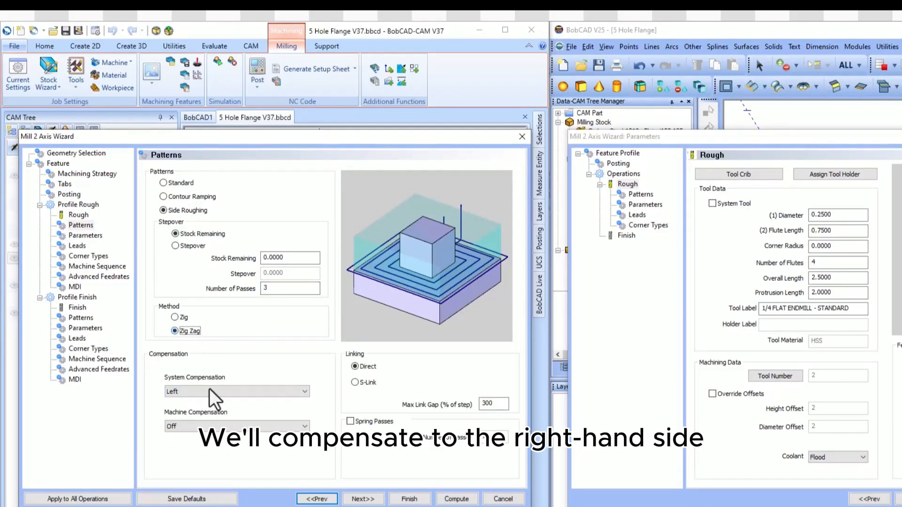
# Step: Set system compensation to Right, apply the pattern settings to all operations, and use S-Link for the rough linking
pyautogui.click(237, 391)
pyautogui.click(220, 417)
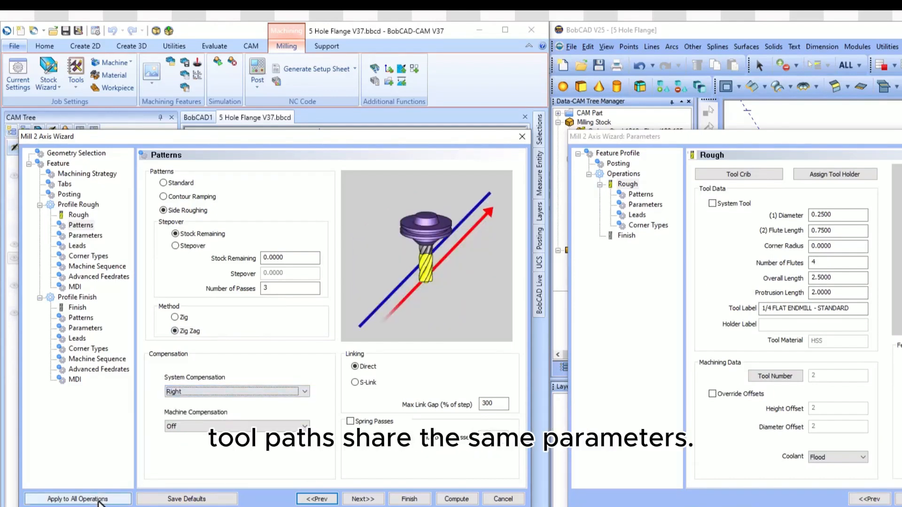
pyautogui.click(99, 501)
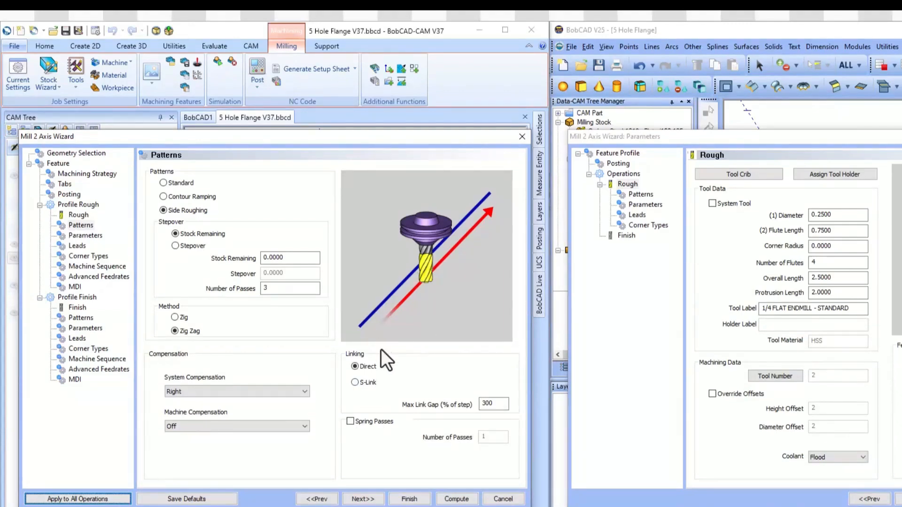
pyautogui.click(366, 384)
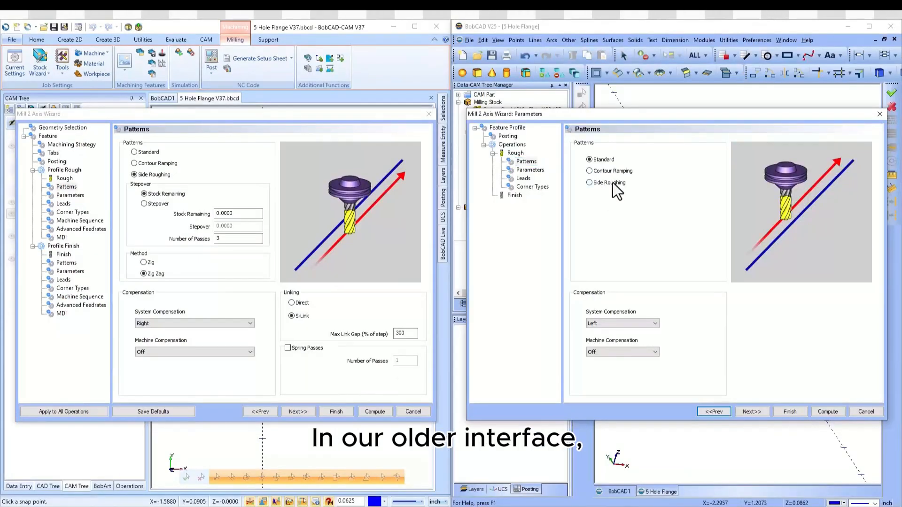
# Step: In BobCAD V25, set the rough operation's pattern to Side Roughing with 3 passes
pyautogui.click(613, 183)
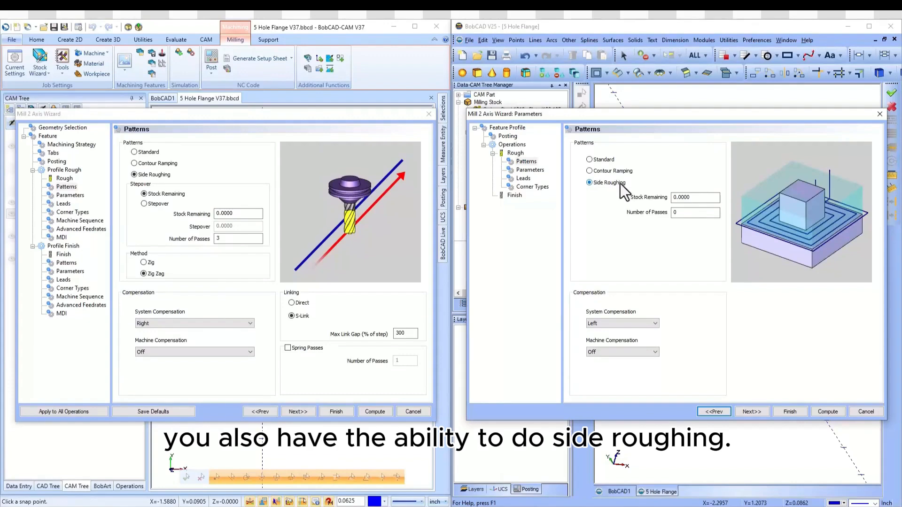
pyautogui.doubleClick(696, 212)
pyautogui.write('3')
# Step: Back in BobCAD-CAM V37, set the side roughing stock remaining to 0.25
pyautogui.doubleClick(248, 213)
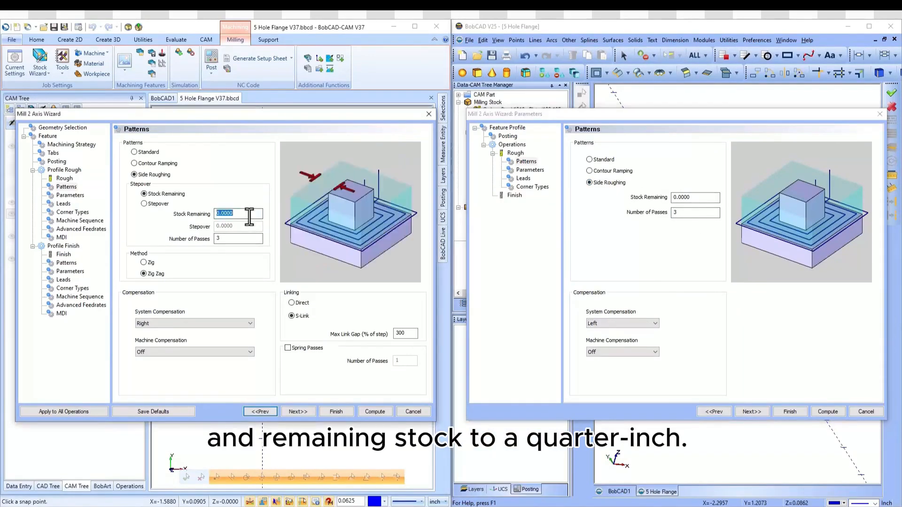
pyautogui.write('.25')
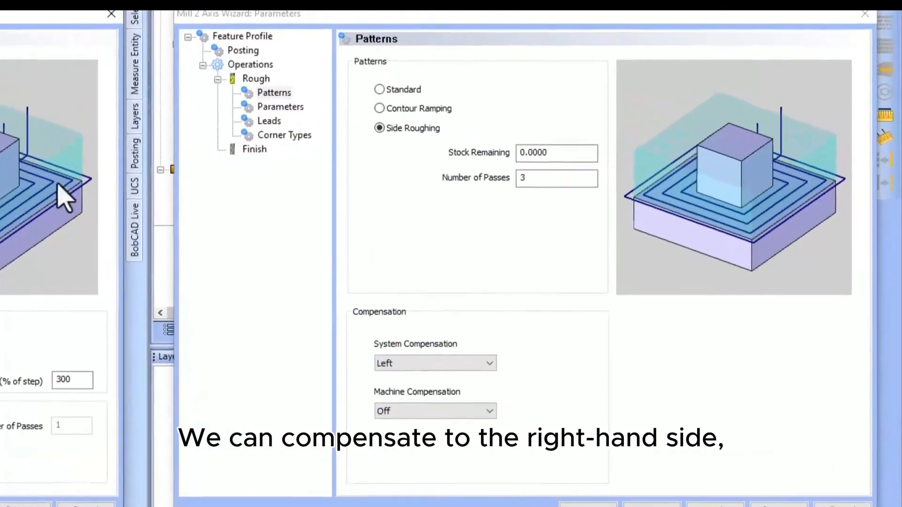
# Step: In BobCAD V25, set the side roughing stock remaining to 0.25 and the system compensation to Right
pyautogui.click(691, 197)
pyautogui.doubleClick(551, 151)
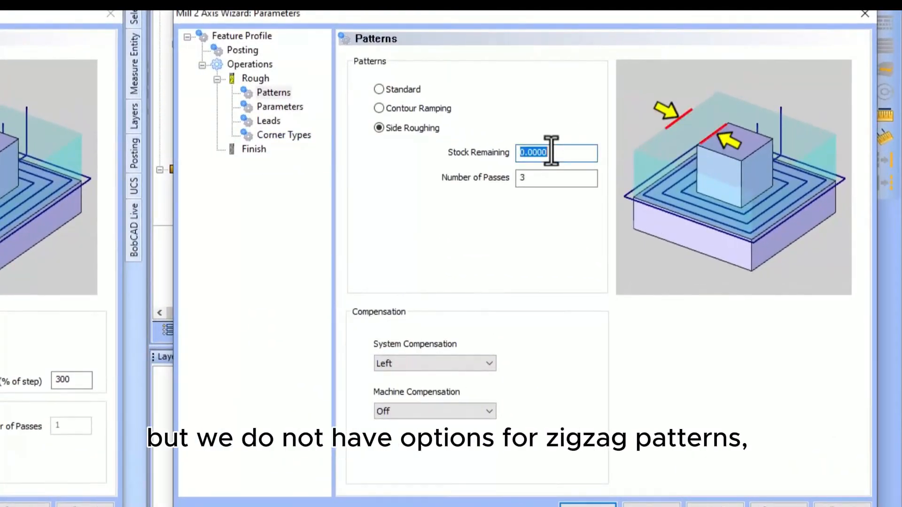
pyautogui.write('.25')
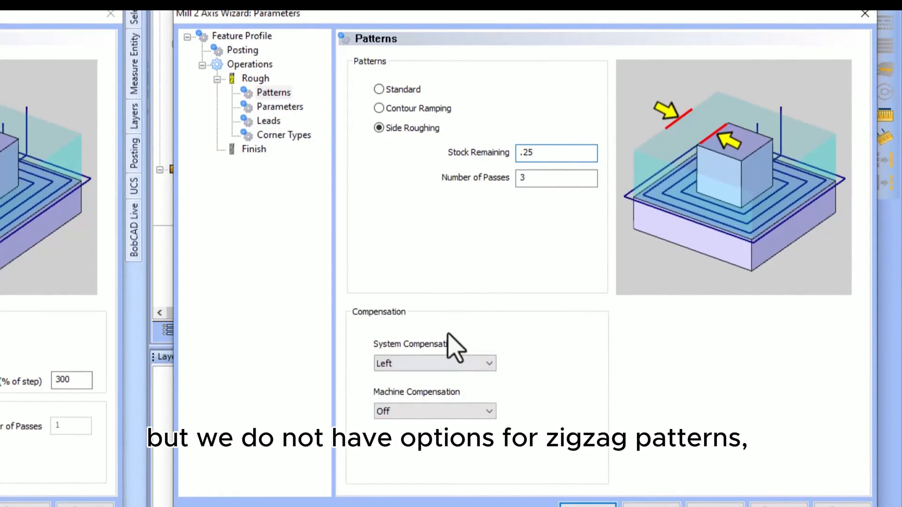
pyautogui.click(457, 364)
pyautogui.click(424, 397)
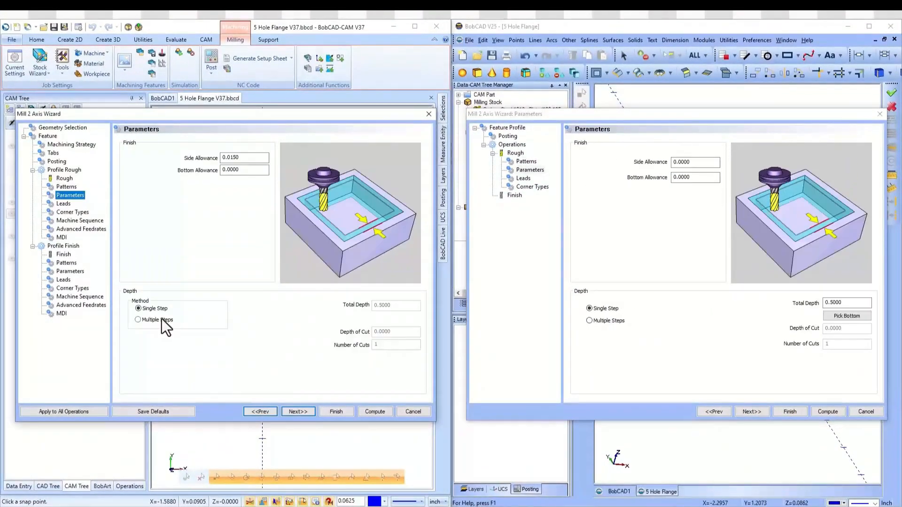
# Step: Set rough depth to Multiple Steps in both programs, with a 0.125 depth of cut in V25 and Minimize Retracts with Link with Rapid in V37
pyautogui.click(161, 318)
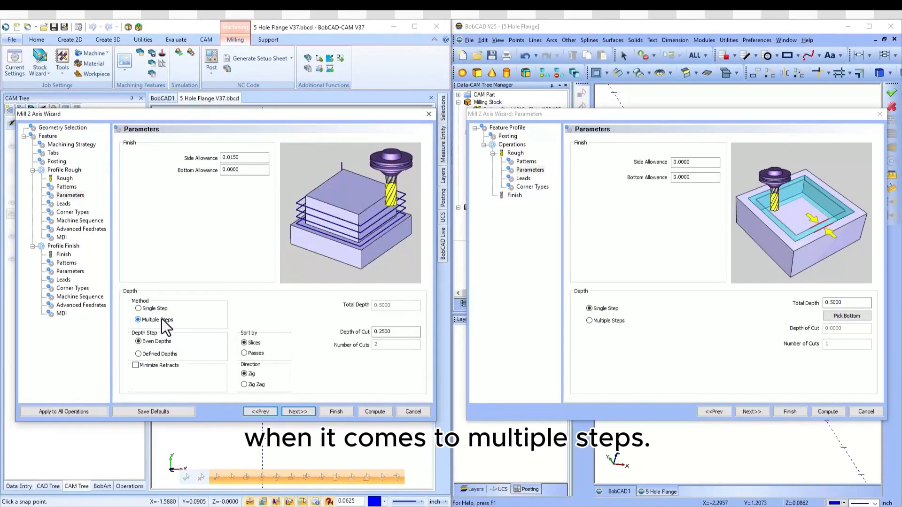
pyautogui.click(607, 322)
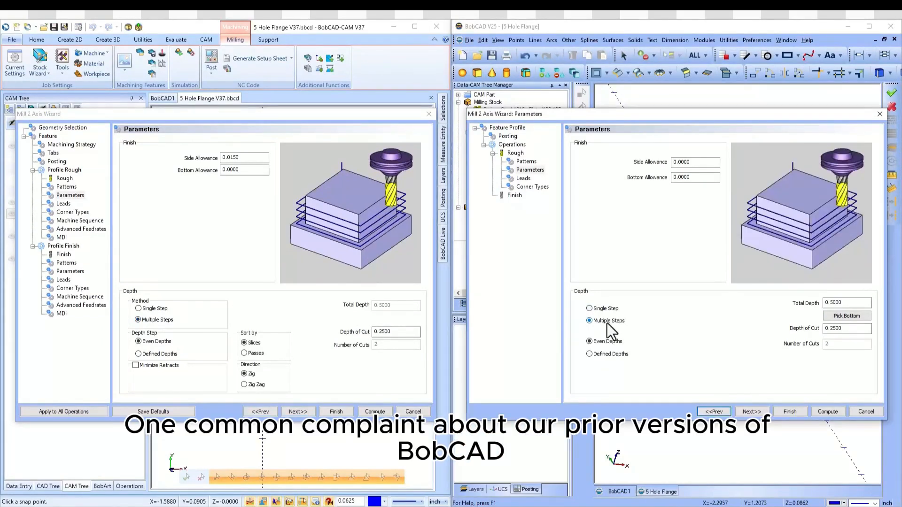
pyautogui.click(845, 329)
pyautogui.write('0.125')
pyautogui.press('Tab')
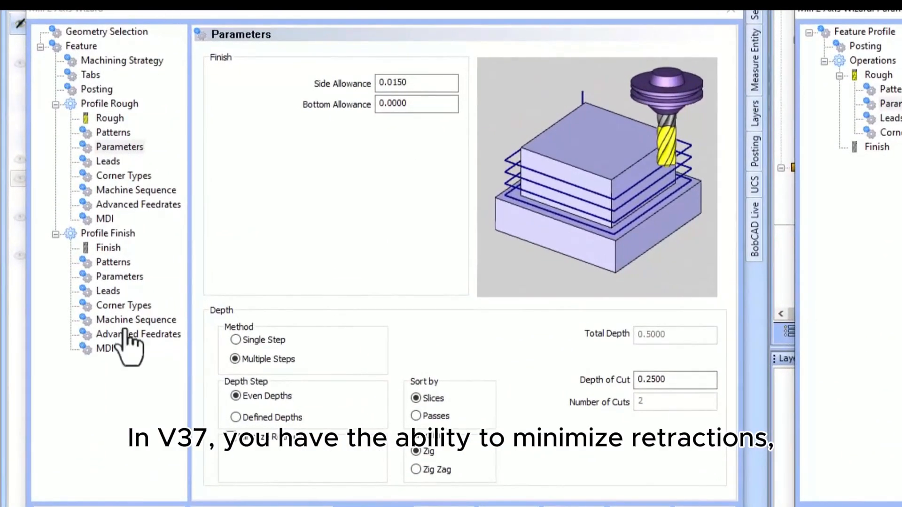
pyautogui.click(284, 437)
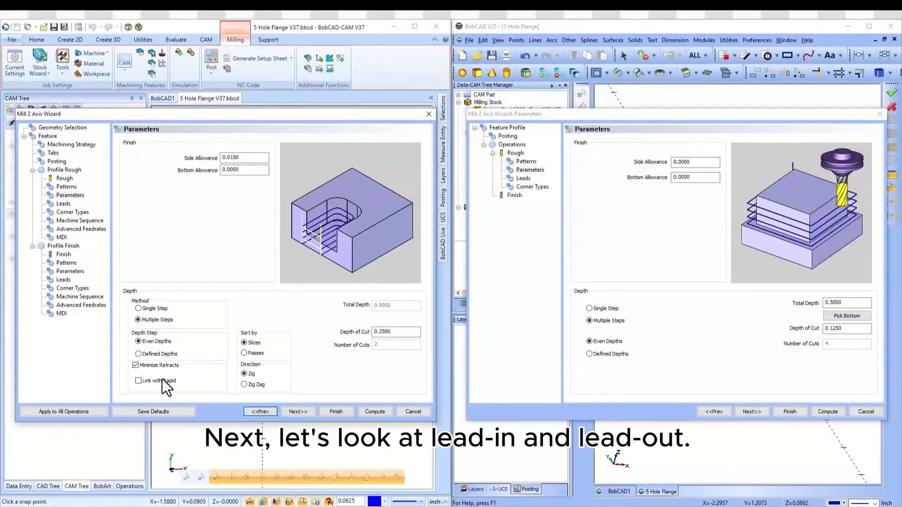
pyautogui.click(163, 381)
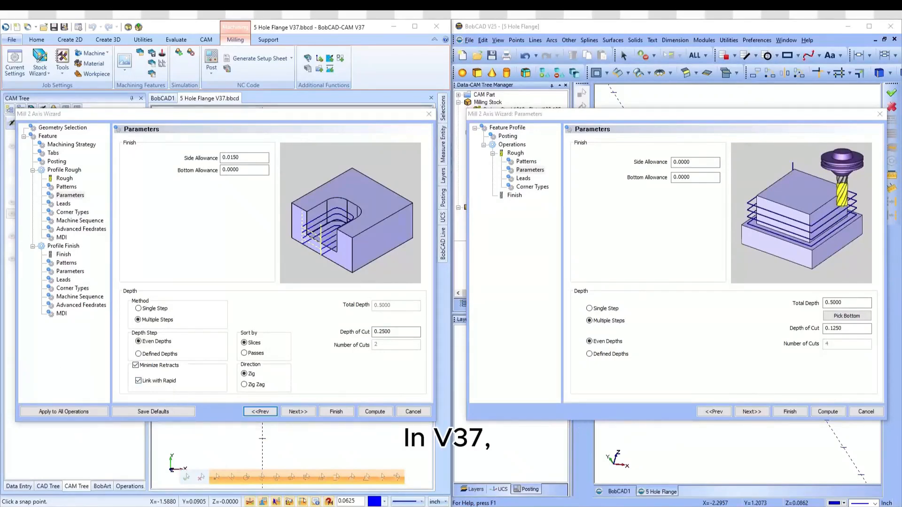
# Step: Set the rough lead-in to Circular in both programs, adding a ramp with a Z value of 0.25 in V37
pyautogui.click(63, 204)
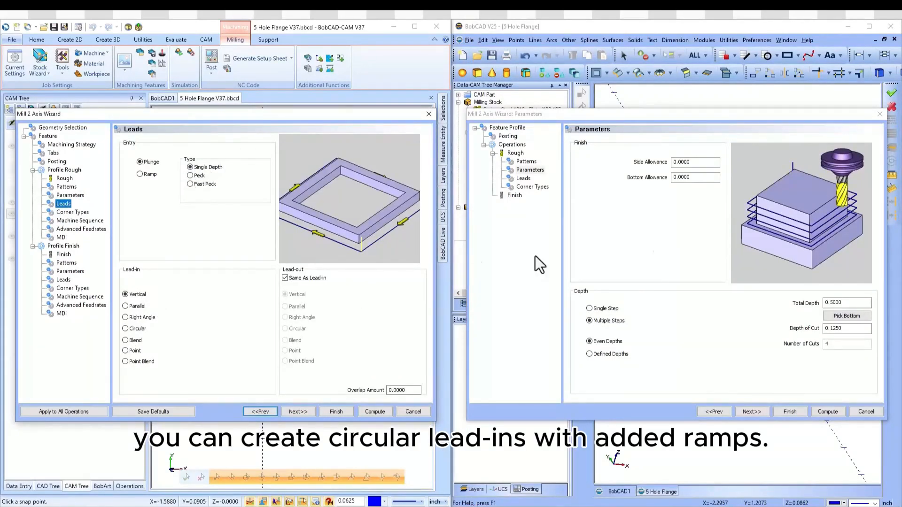
pyautogui.click(524, 179)
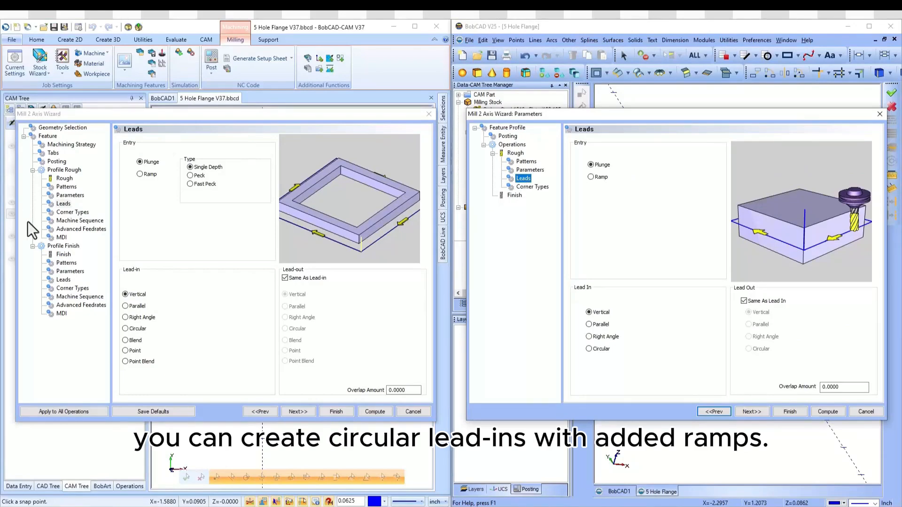
pyautogui.click(136, 329)
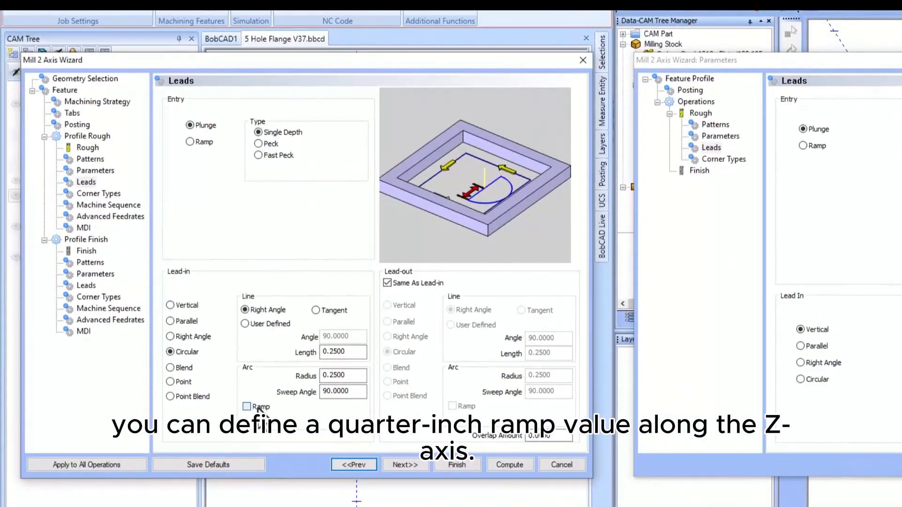
pyautogui.click(247, 407)
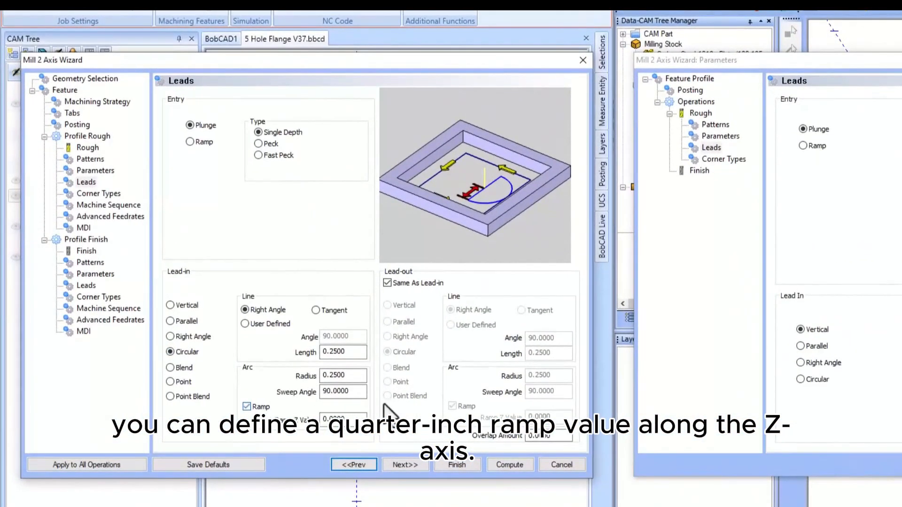
pyautogui.doubleClick(334, 419)
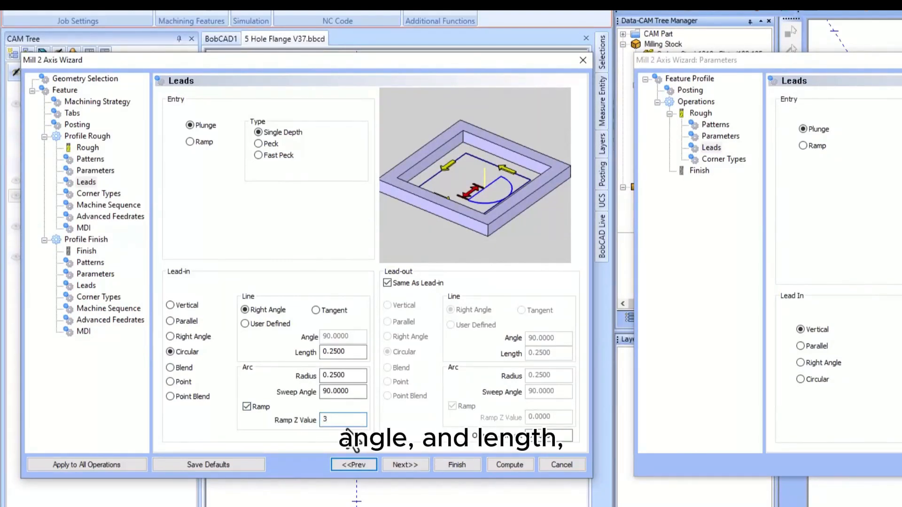
pyautogui.doubleClick(343, 419)
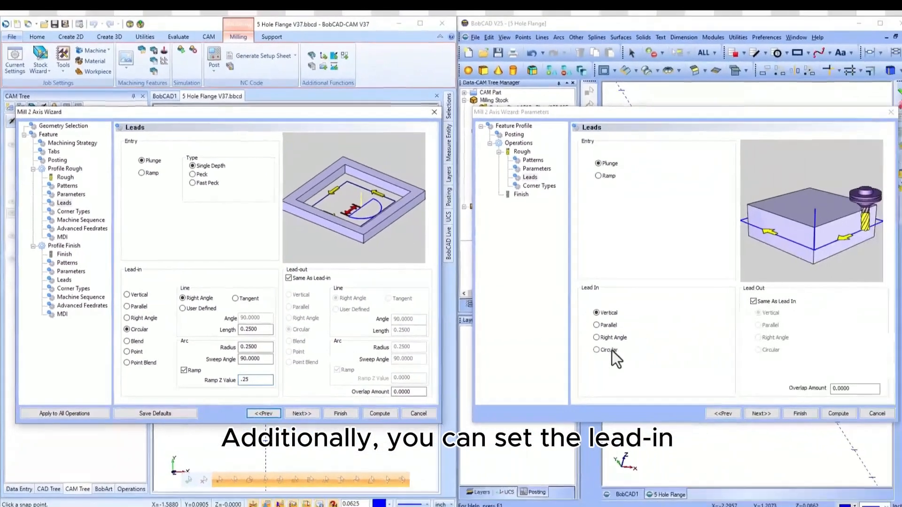
pyautogui.click(743, 371)
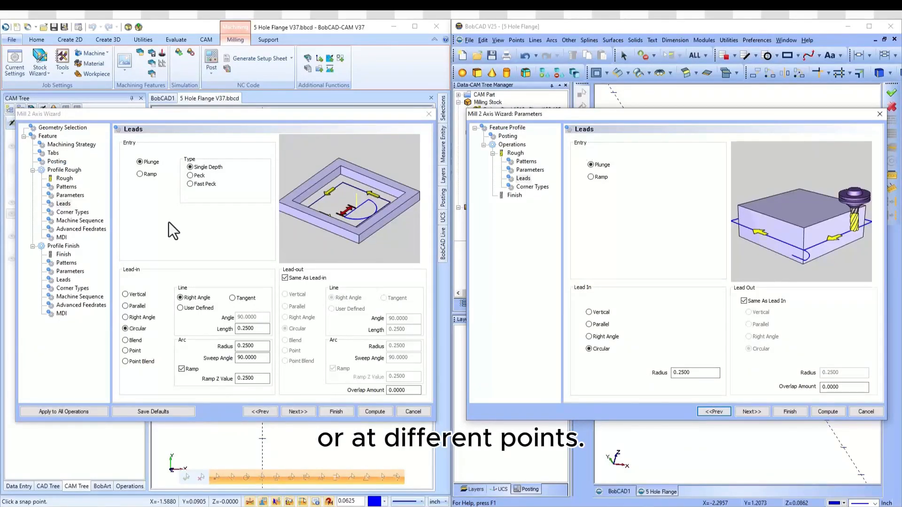
# Step: In V37, try the Profile Rough machine sequence sort orders from No Sorting through Optimized, and return to Closest
pyautogui.click(76, 221)
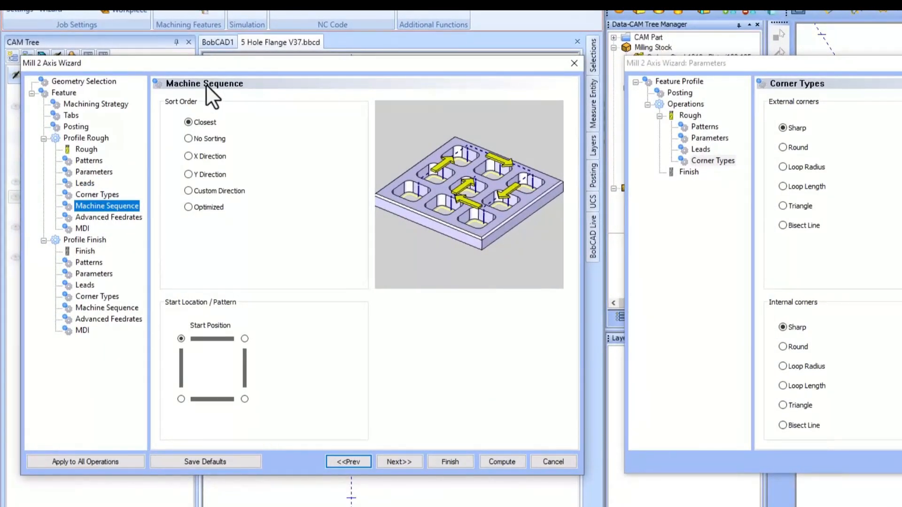
pyautogui.click(207, 121)
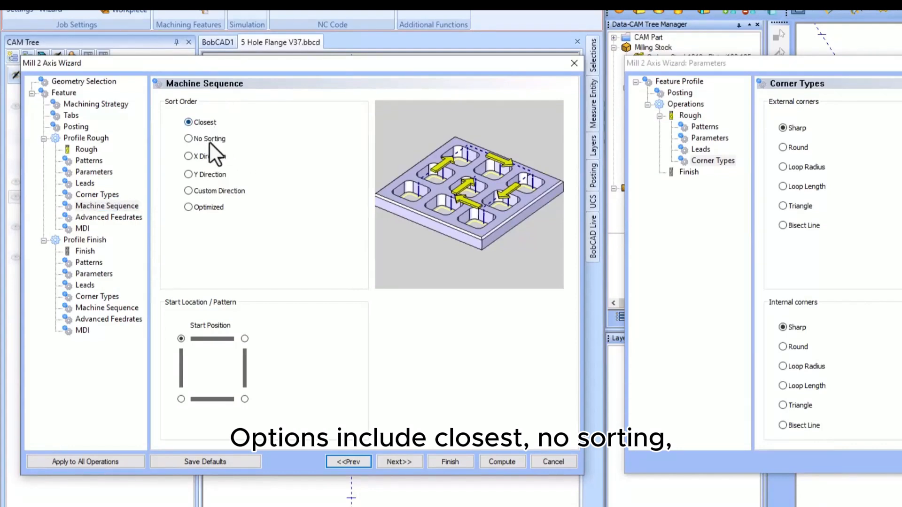
pyautogui.click(210, 139)
pyautogui.click(218, 156)
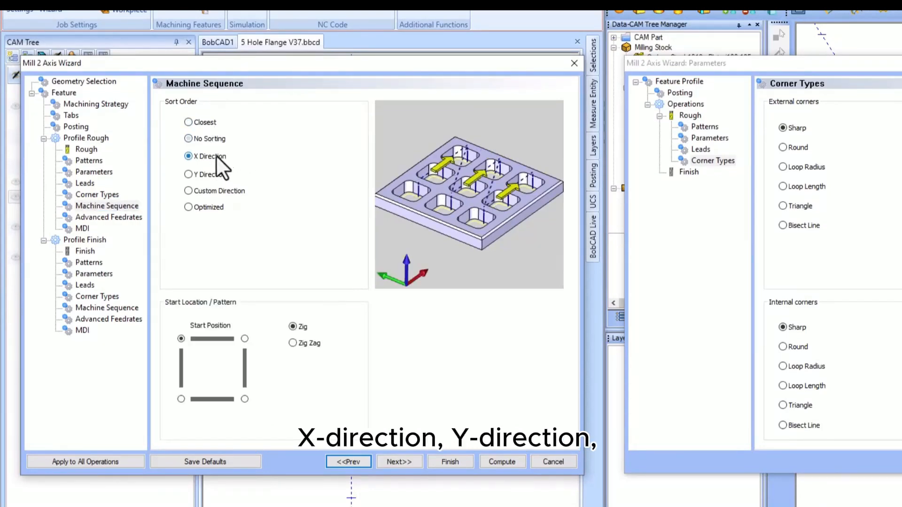
pyautogui.click(209, 174)
pyautogui.click(225, 193)
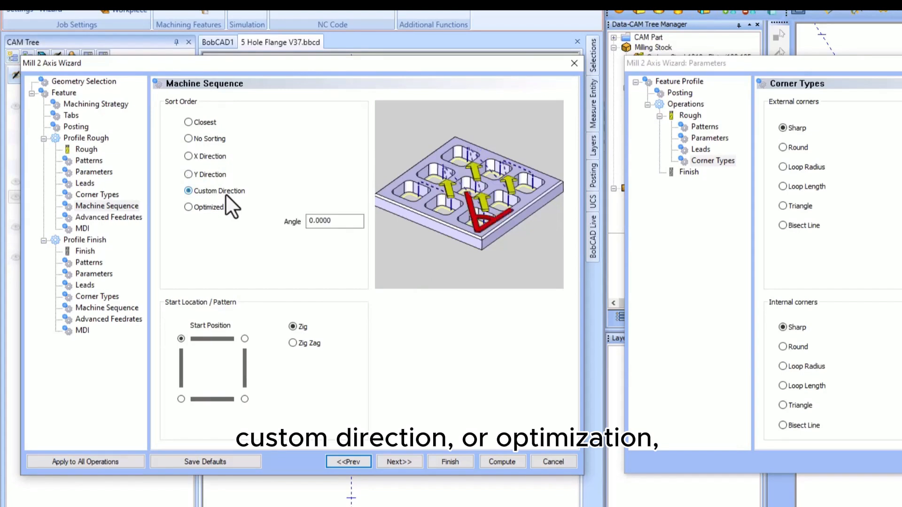
pyautogui.click(216, 208)
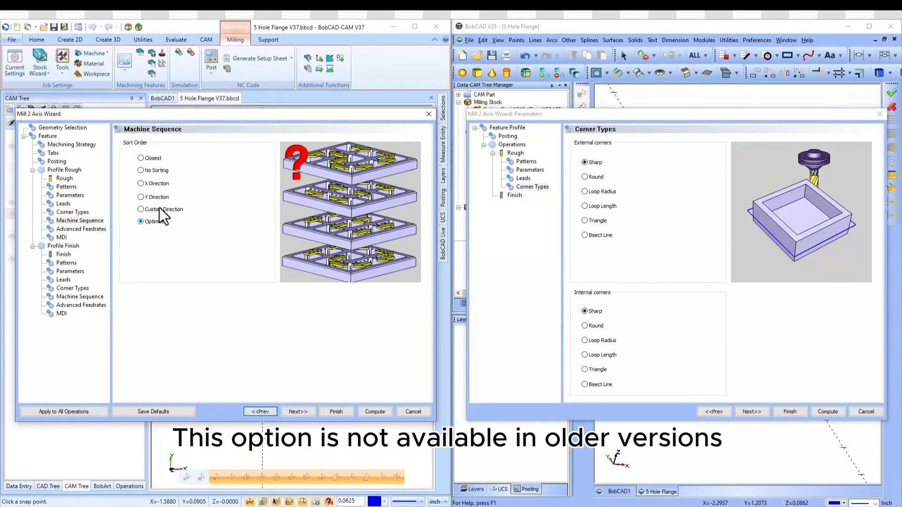
pyautogui.click(143, 162)
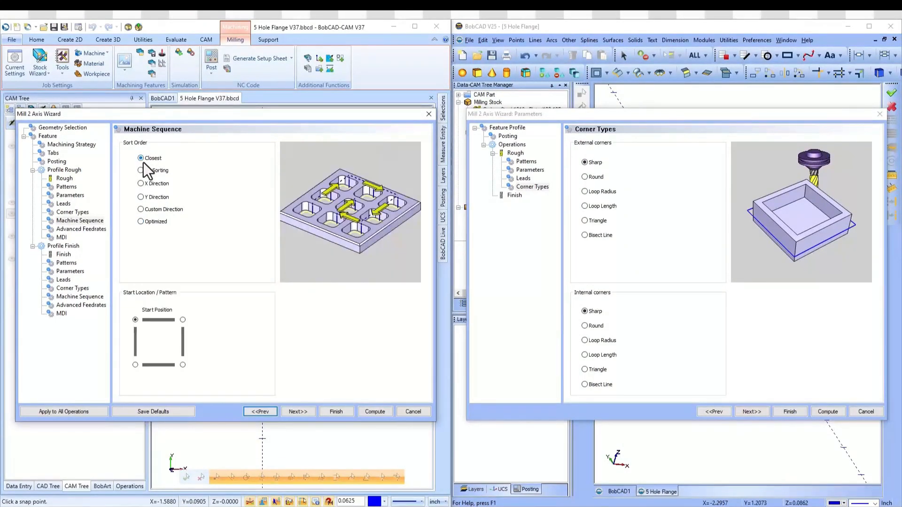
# Step: In the Profile Rough advanced feedrates, enable the lead-in feedrate override and set it to 30%
pyautogui.click(70, 229)
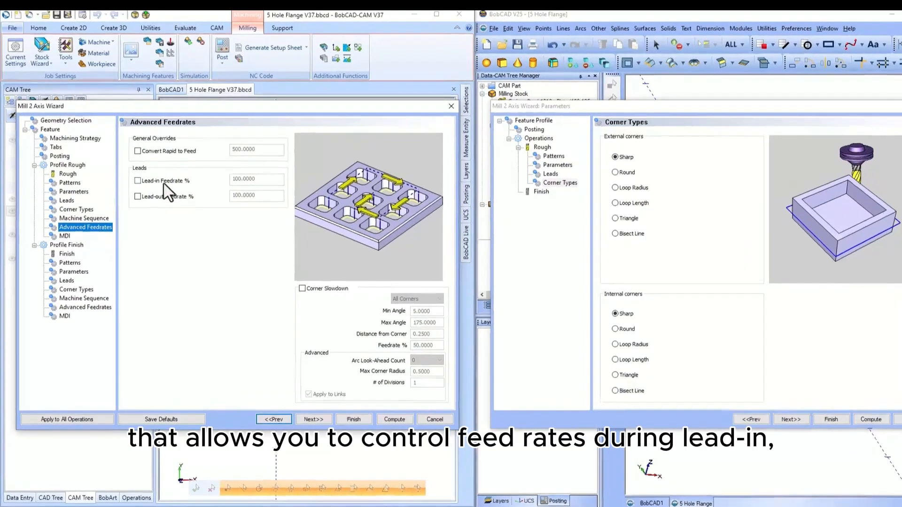
pyautogui.click(165, 183)
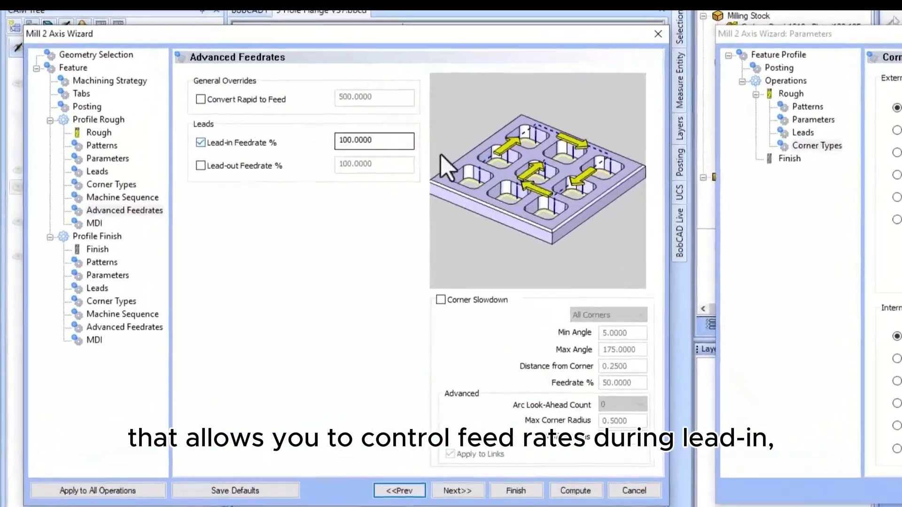
pyautogui.doubleClick(248, 179)
pyautogui.write('3')
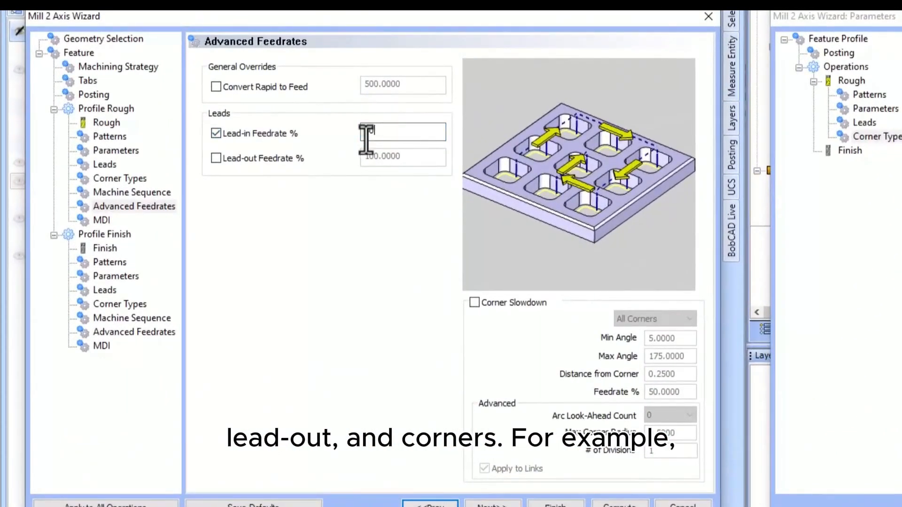
pyautogui.write('0')
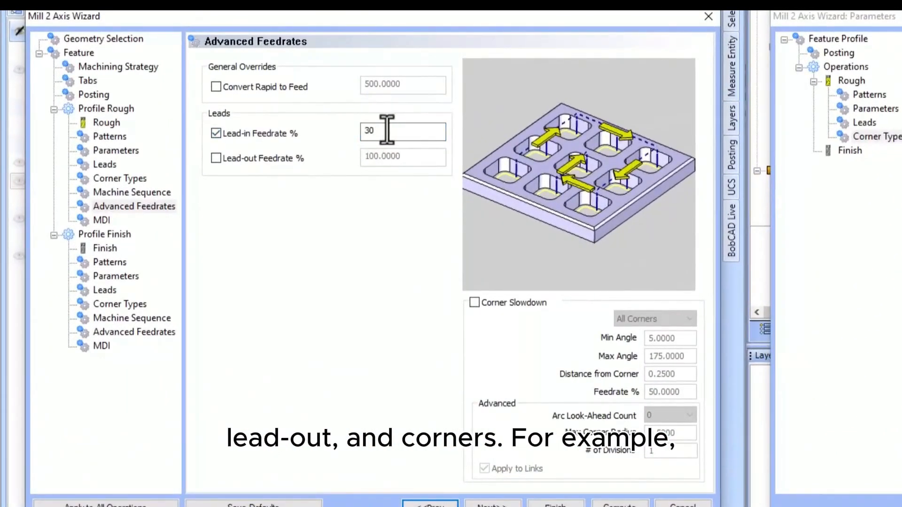
# Step: Enable Corner Slowdown for all corners with a 0.125 distance from corner, 30% feedrate and 4 divisions
pyautogui.click(516, 303)
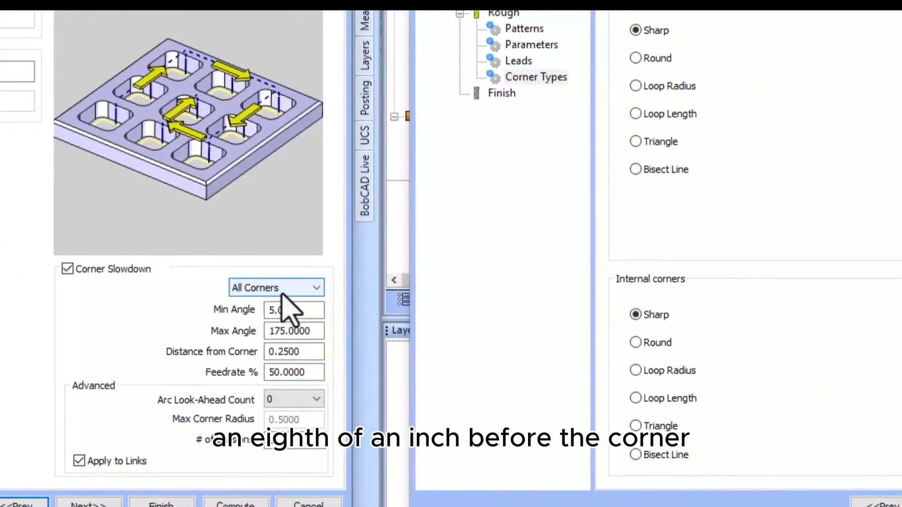
pyautogui.doubleClick(313, 353)
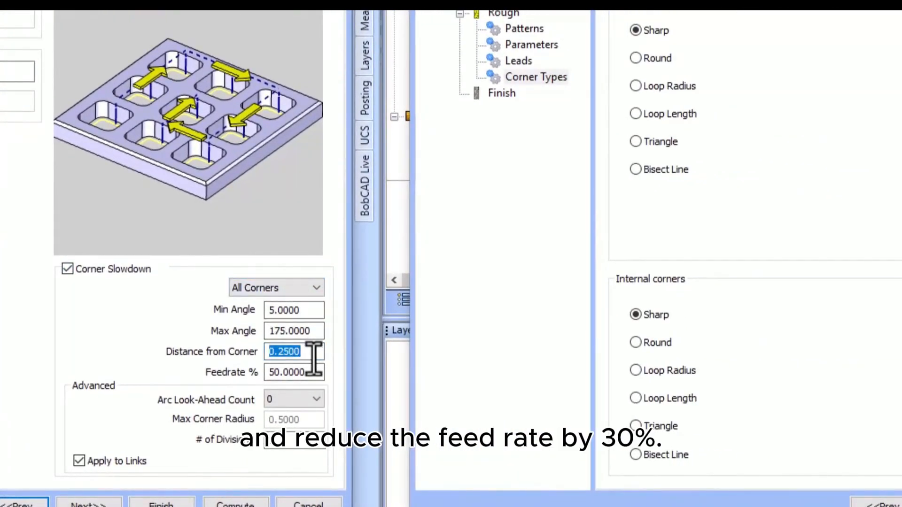
pyautogui.write('.125')
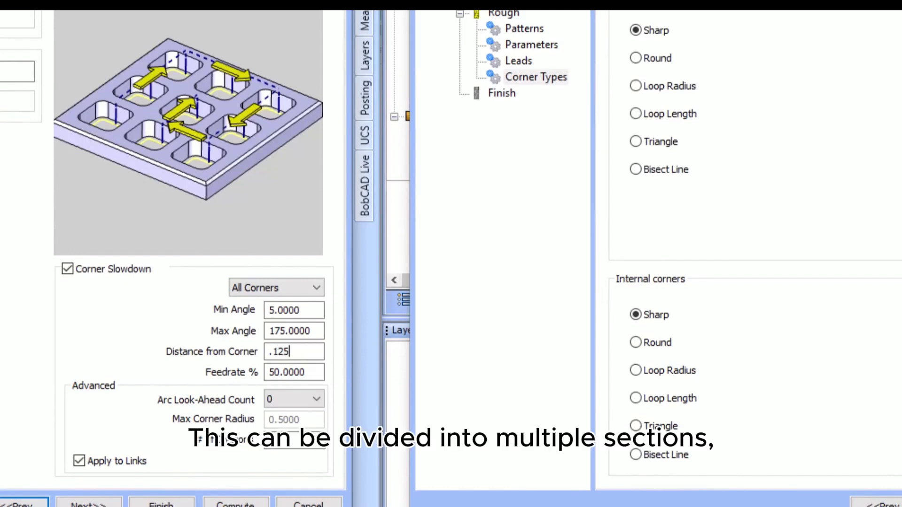
pyautogui.doubleClick(301, 371)
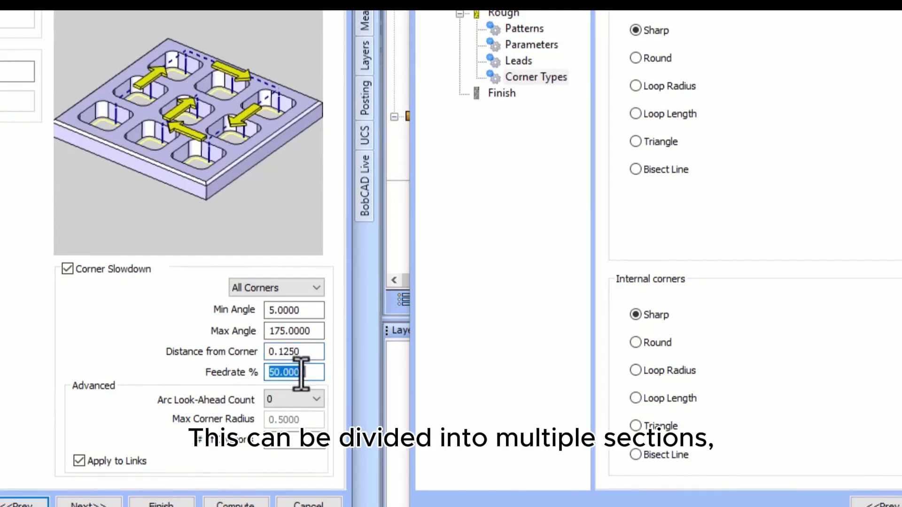
pyautogui.write('30')
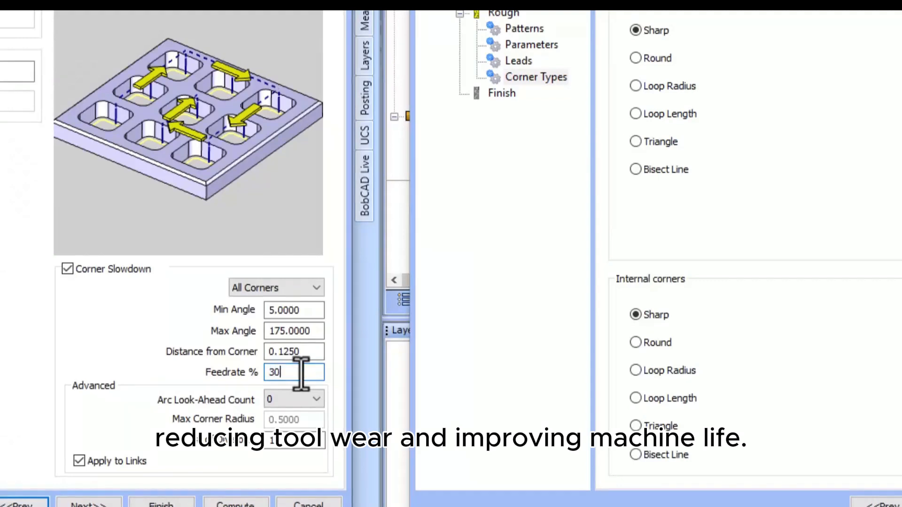
pyautogui.press('Tab')
pyautogui.write('4')
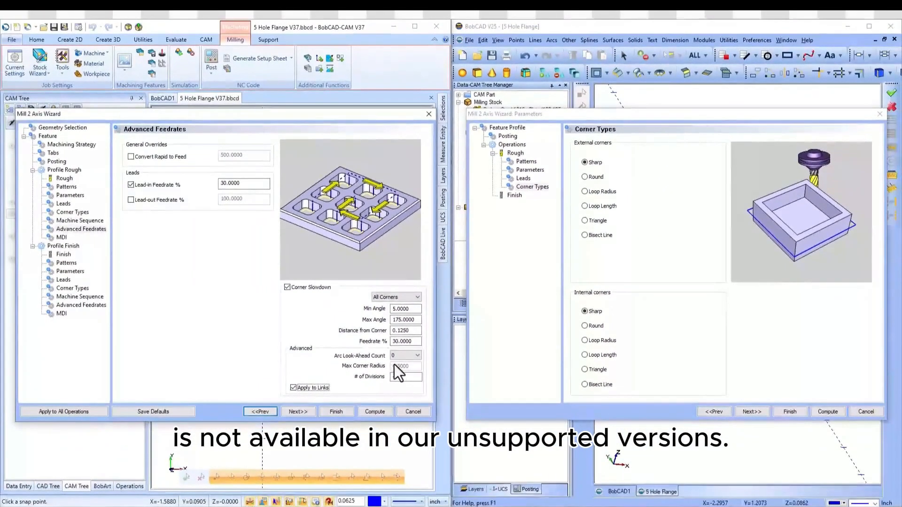
# Step: Open the tool crib for the Profile Finish tool and filter the tool library to 0.1250 diameter tools
pyautogui.click(64, 254)
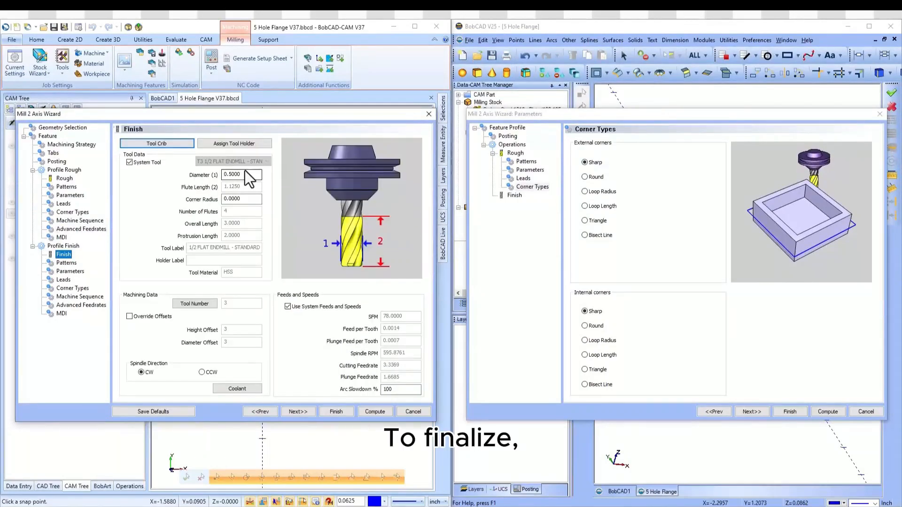
pyautogui.click(179, 140)
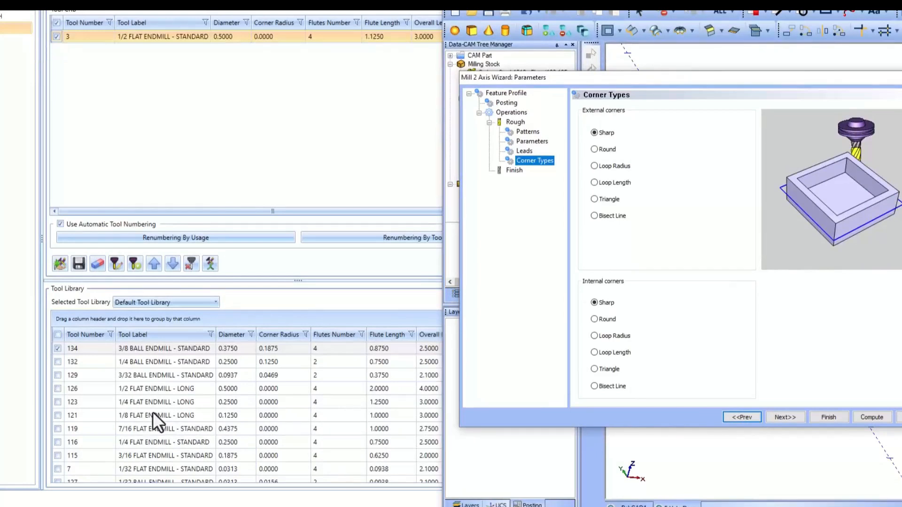
pyautogui.click(251, 334)
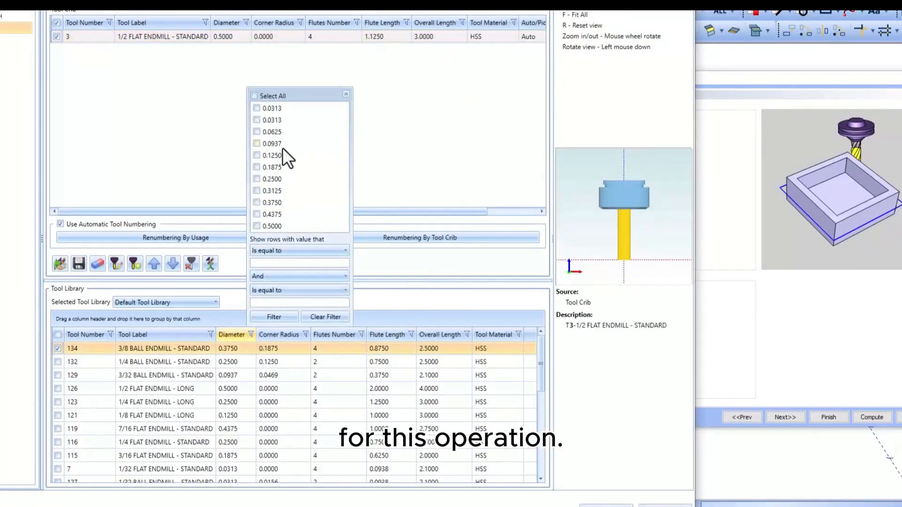
pyautogui.click(275, 157)
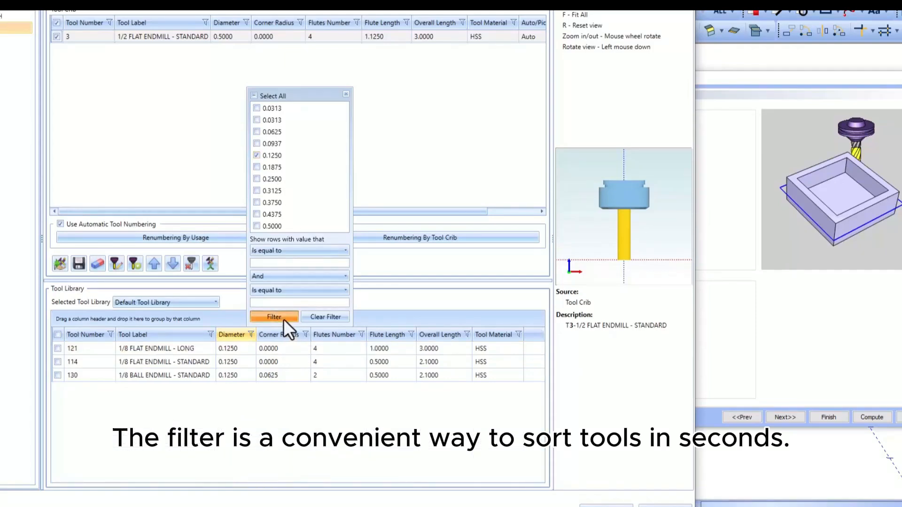
# Step: Apply the 0.1250 diameter filter and add the 1/8 FLAT ENDMILL - STANDARD from the tool library to the crib for Profile Finish
pyautogui.click(272, 396)
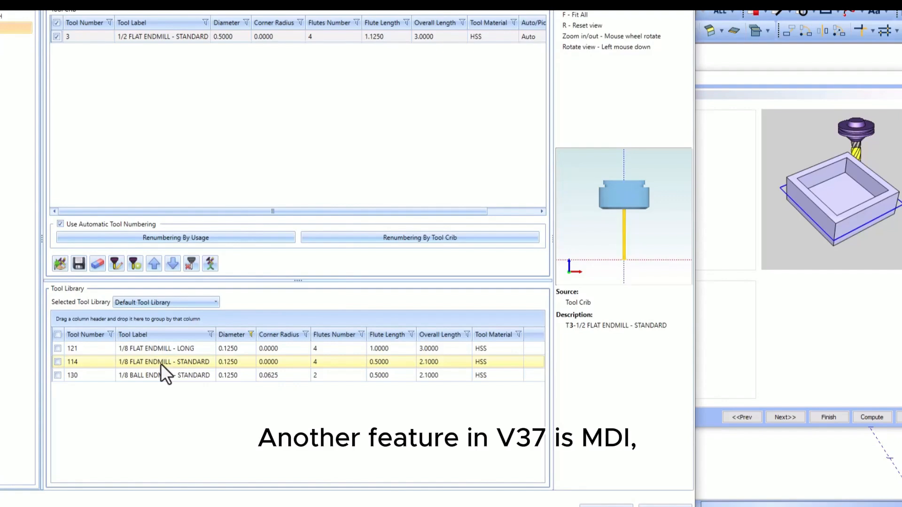
pyautogui.moveTo(160, 363); pyautogui.dragTo(189, 99)
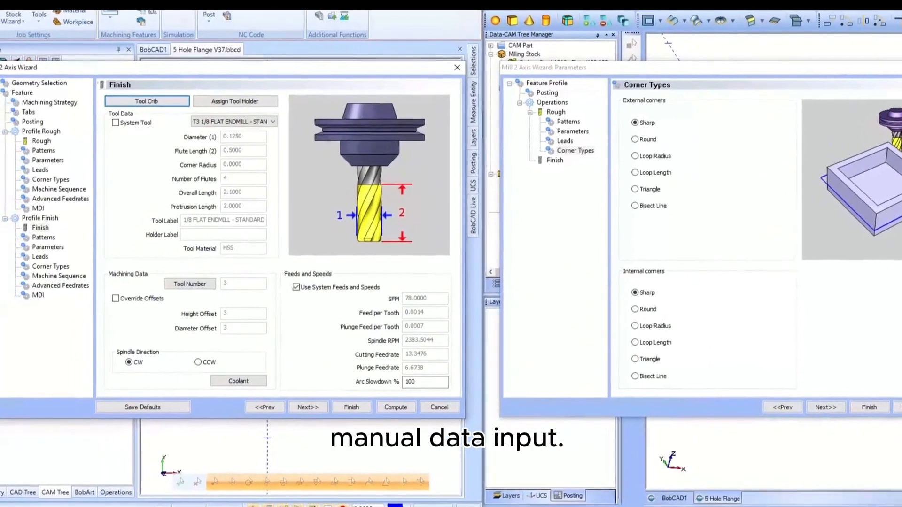
# Step: Bring up the Profile Rough MDI settings in V37, and compute the profile toolpaths in both V37 and V25
pyautogui.click(9, 215)
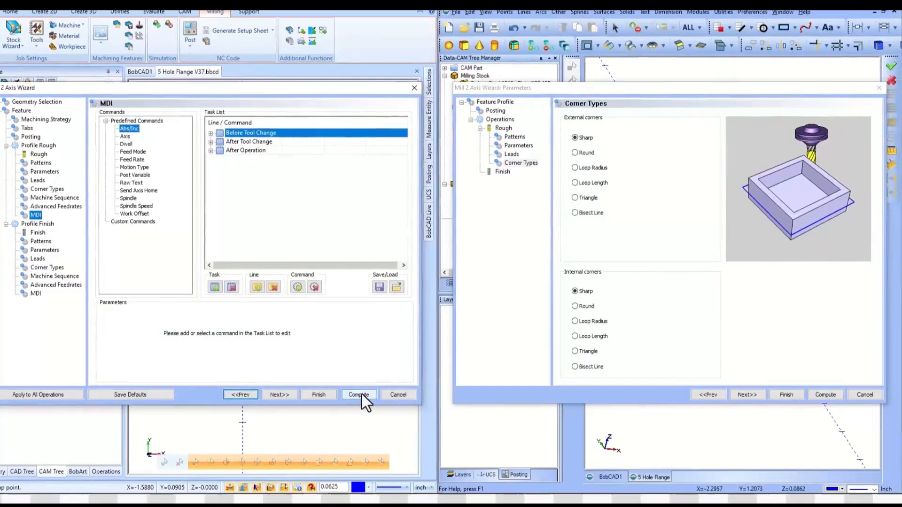
pyautogui.click(379, 414)
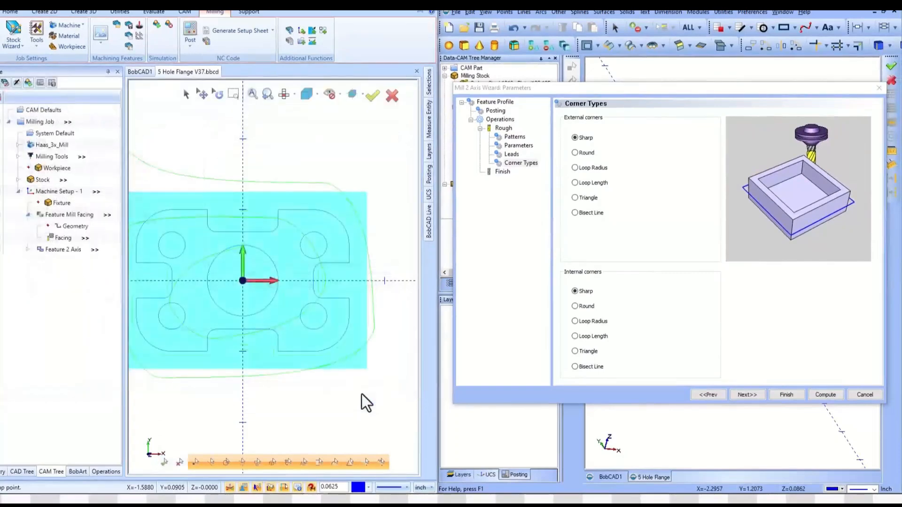
pyautogui.click(833, 397)
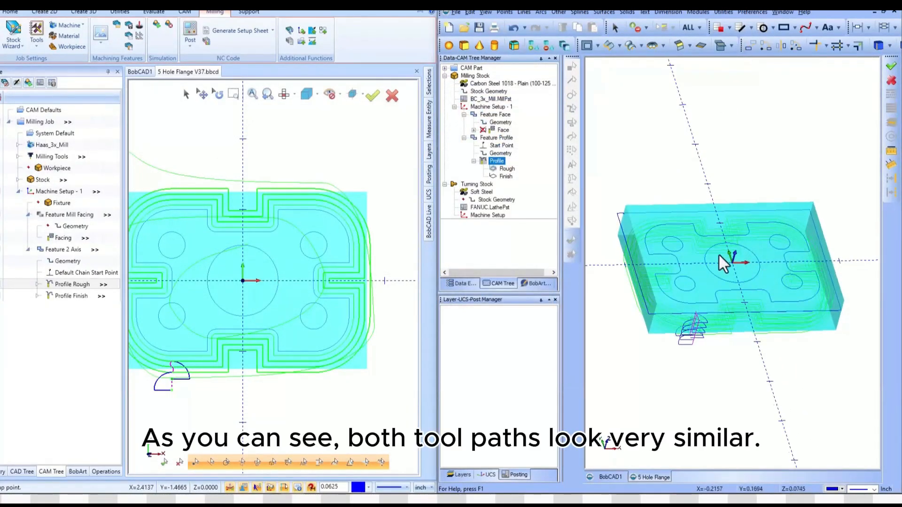
pyautogui.scroll(2, 719, 255)
pyautogui.moveTo(768, 258); pyautogui.dragTo(826, 326, button='middle')
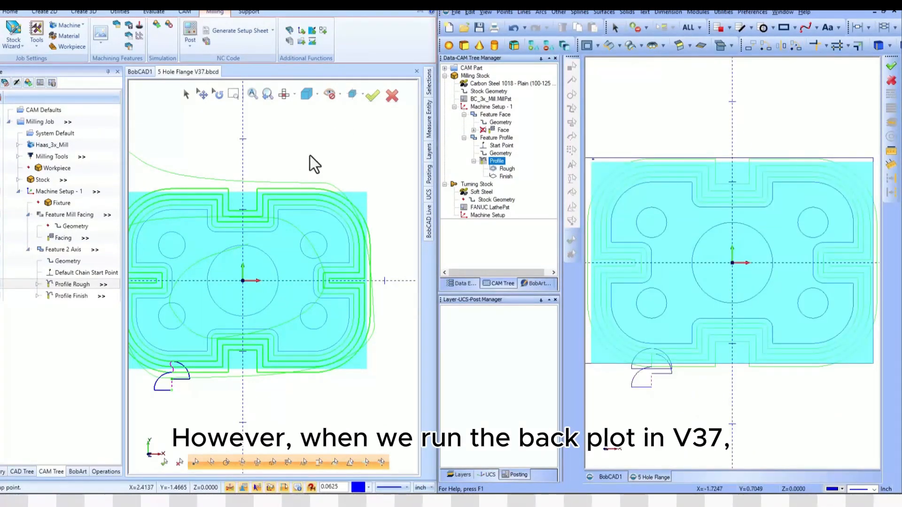
# Step: Run the backplot of the Profile Rough toolpath in V37, viewing the part in 3D to check feedrates at corners
pyautogui.rightClick(69, 285)
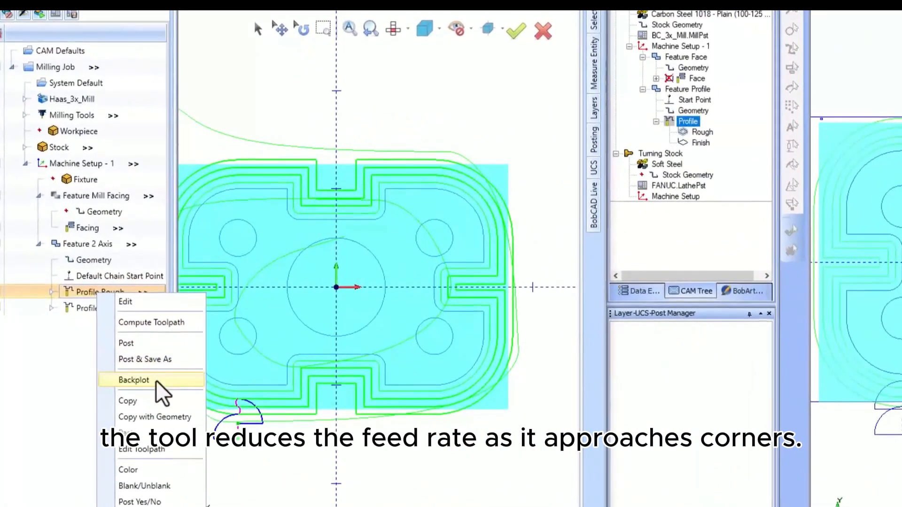
pyautogui.click(156, 380)
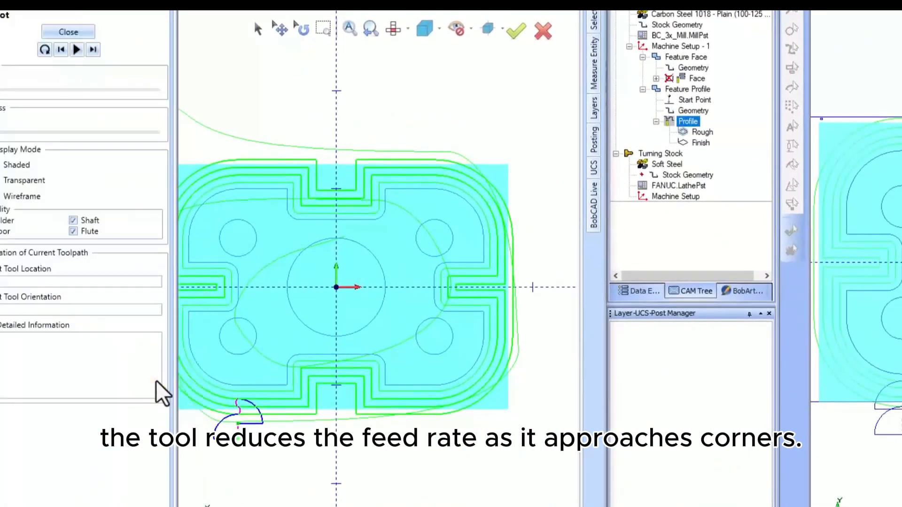
pyautogui.moveTo(329, 446); pyautogui.dragTo(329, 375, button='middle')
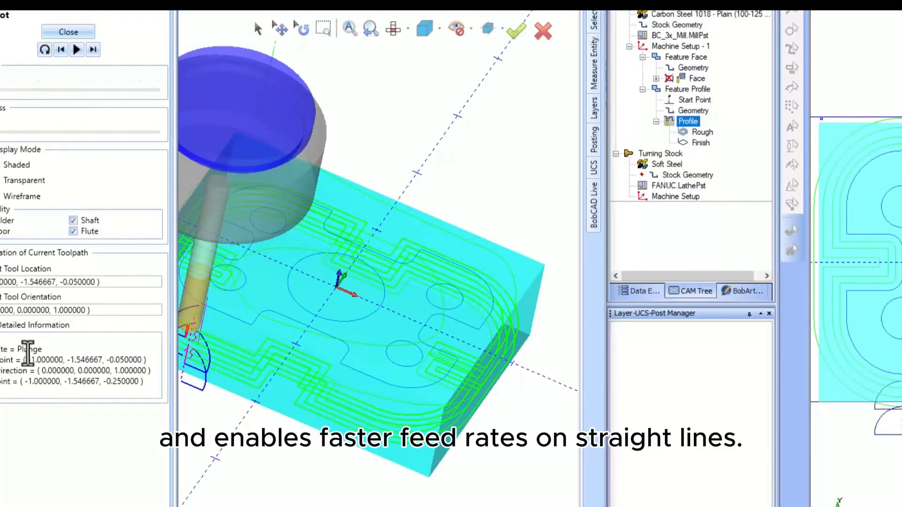
pyautogui.click(78, 49)
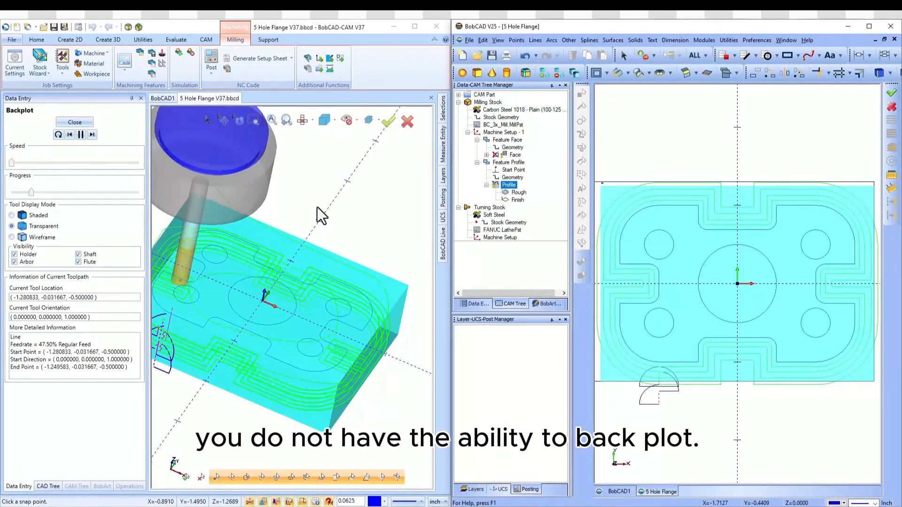
# Step: Compare the lead and clearance moves between depth passes in the V25 toolpath with those in the V37 toolpath
pyautogui.click(502, 229)
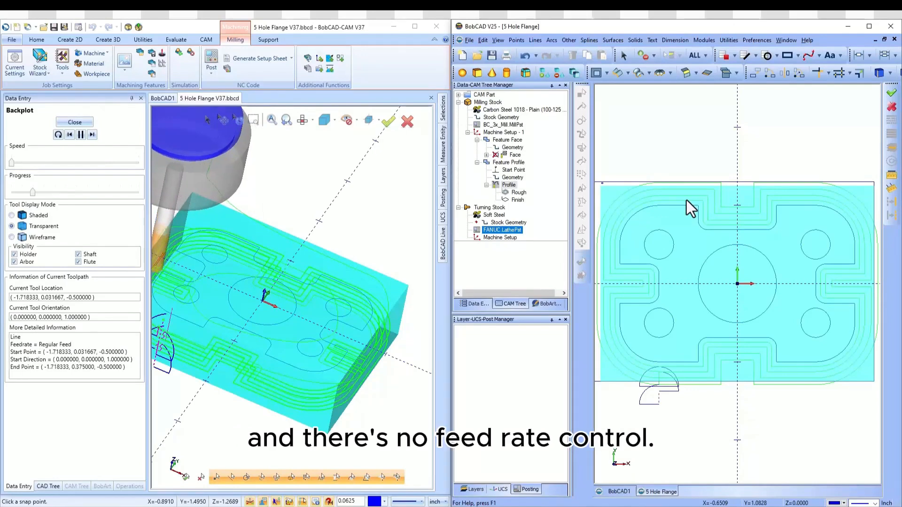
pyautogui.click(323, 311)
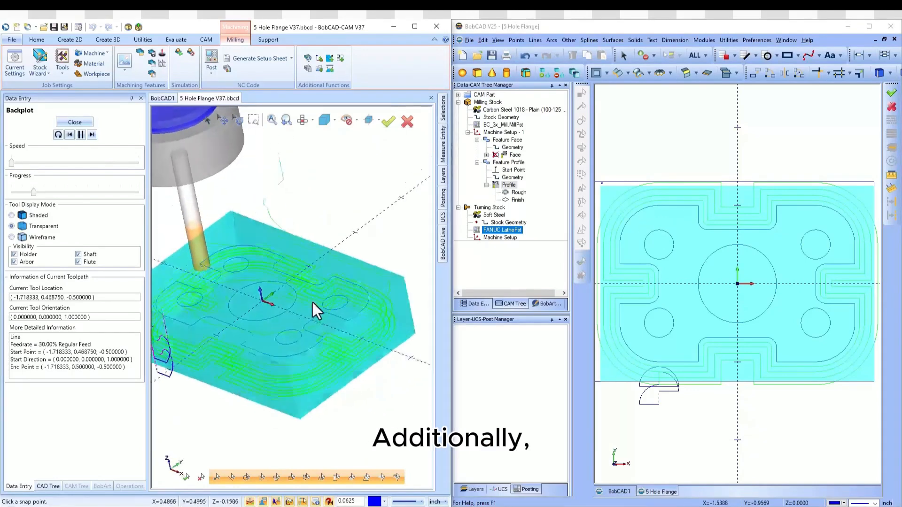
pyautogui.moveTo(317, 301); pyautogui.dragTo(187, 310, button='middle')
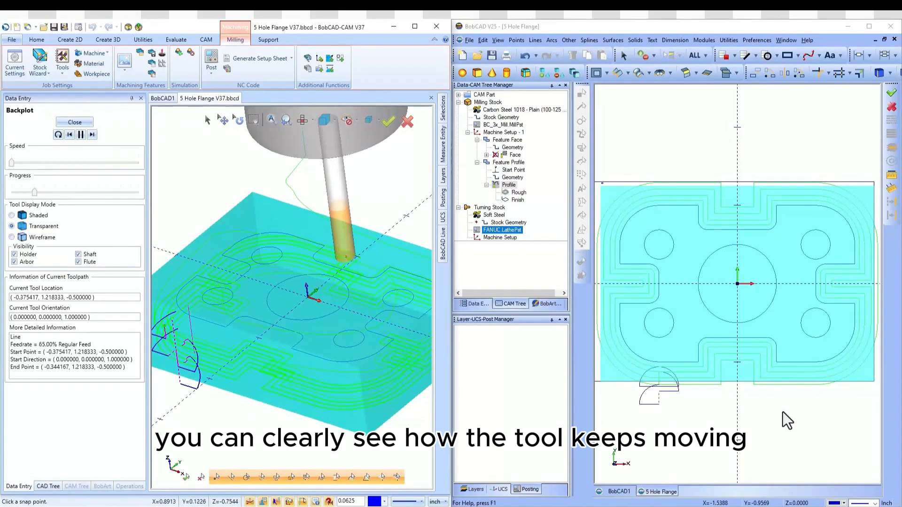
pyautogui.moveTo(783, 412)
pyautogui.mouseDown(button='middle')
pyautogui.moveTo(694, 377)
pyautogui.moveTo(660, 346)
pyautogui.moveTo(677, 283)
pyautogui.moveTo(614, 289)
pyautogui.mouseUp(button='middle')
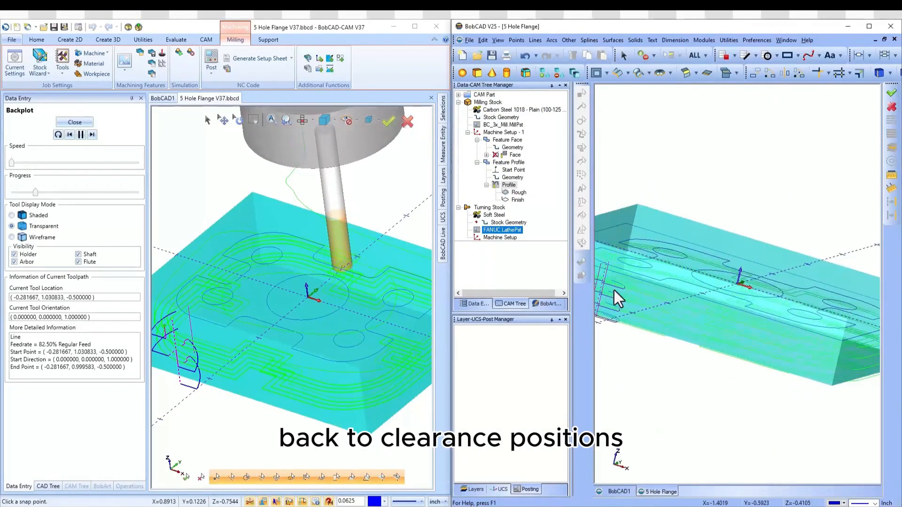
pyautogui.scroll(-3, 613, 290)
pyautogui.scroll(3, 625, 291)
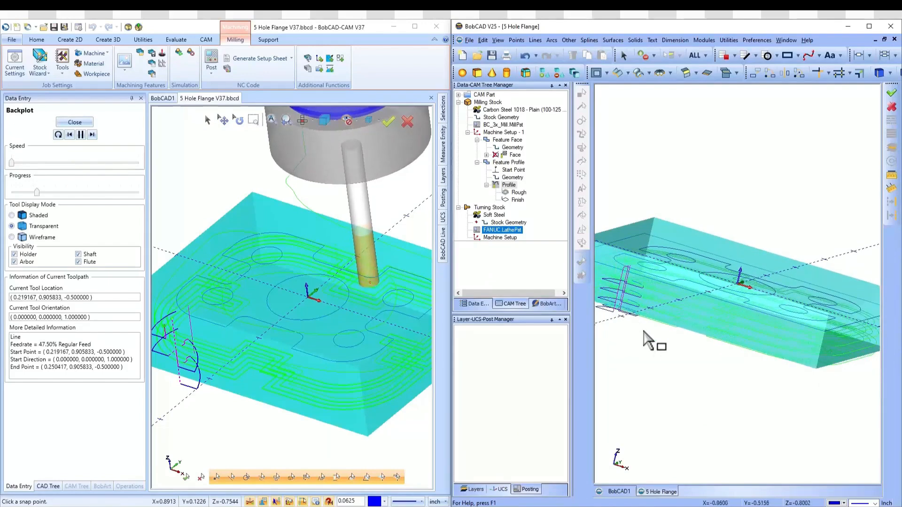
pyautogui.scroll(5, 654, 342)
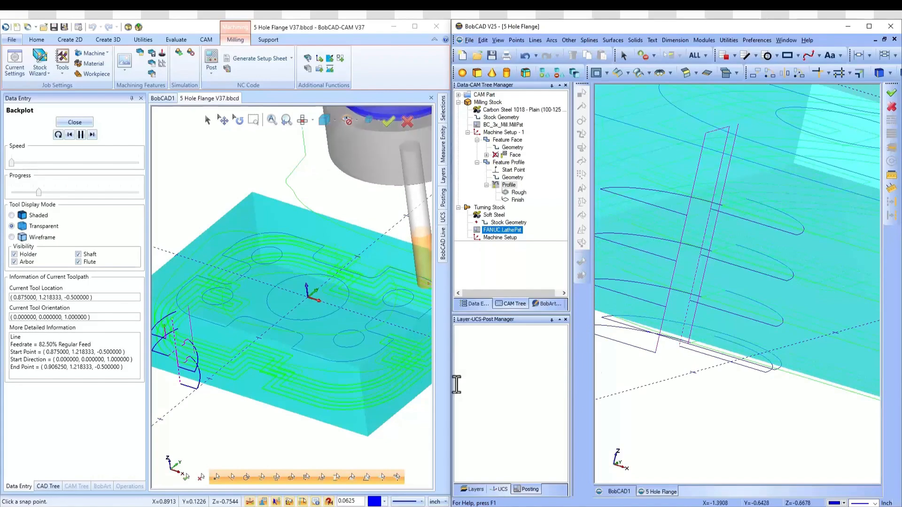
pyautogui.moveTo(178, 337); pyautogui.dragTo(197, 328, button='middle')
pyautogui.moveTo(314, 284); pyautogui.dragTo(203, 313, button='middle')
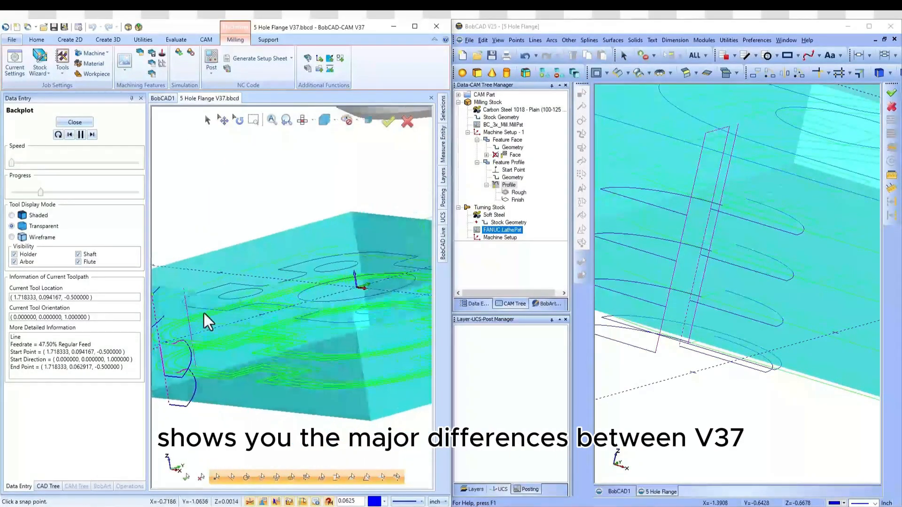
pyautogui.scroll(-5, 202, 313)
pyautogui.scroll(5, 152, 336)
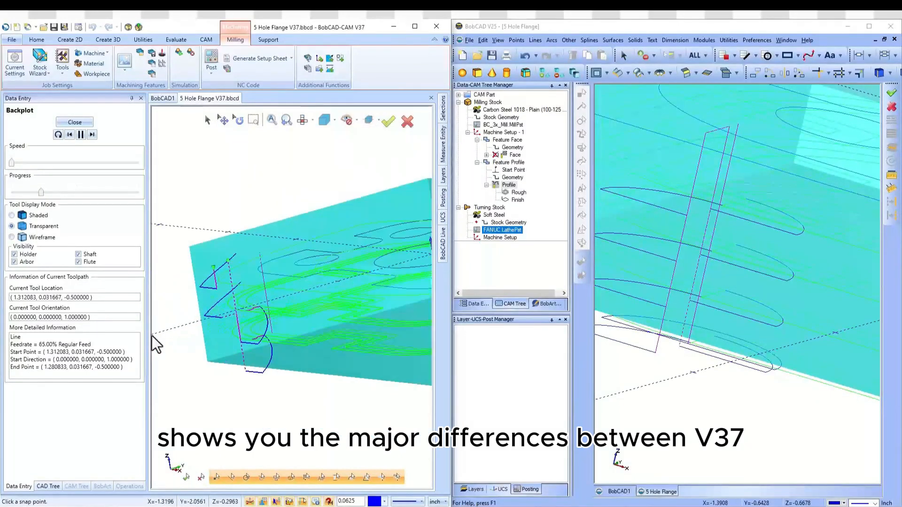